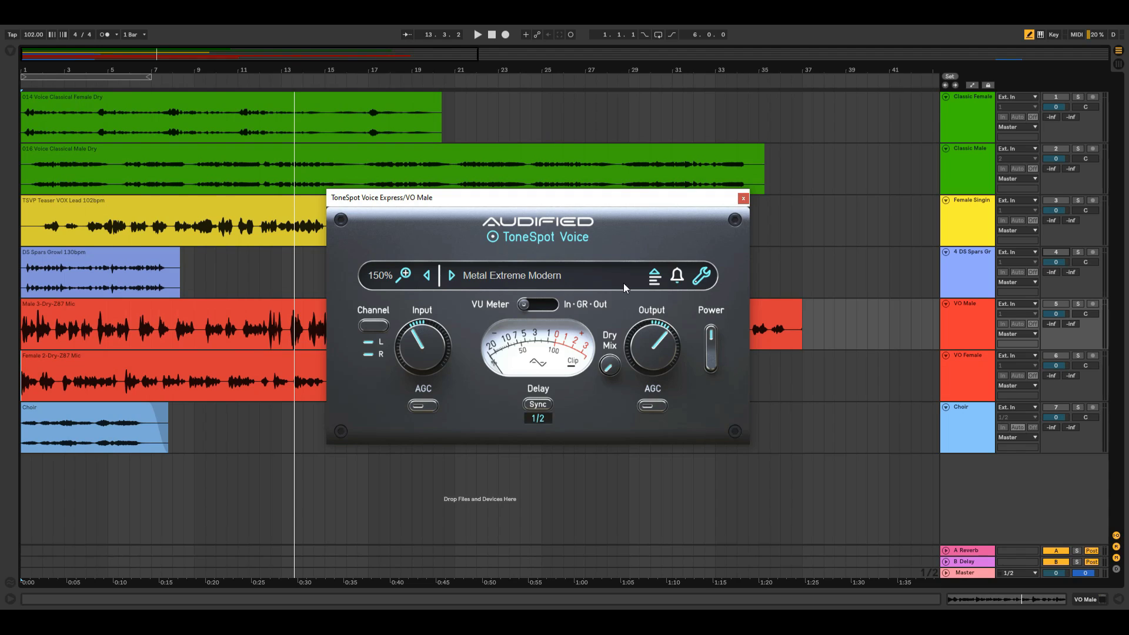
- Open the plug-in's dBFS reference level setting for inspection and close it again
click(698, 282)
click(695, 391)
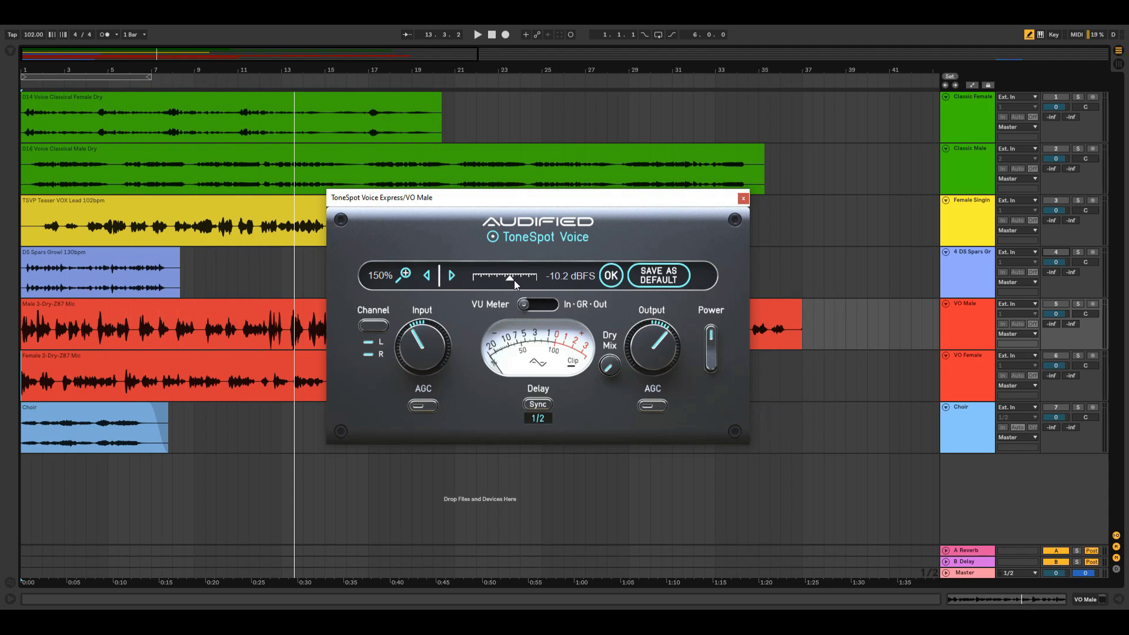
click(628, 282)
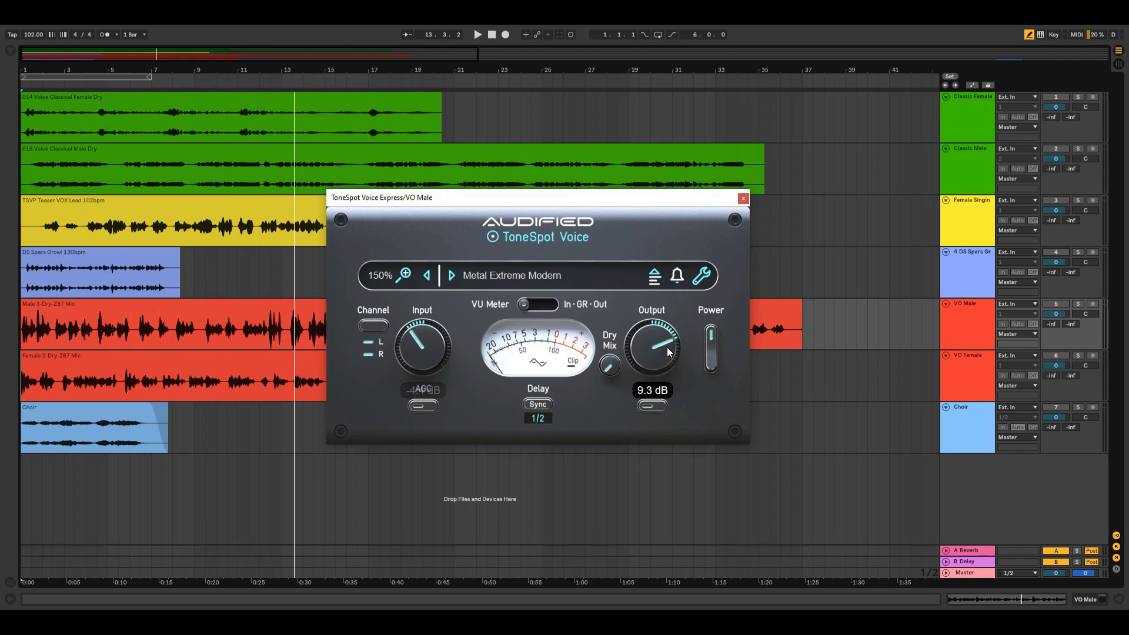
- Try the channel selector and view the available interface sizes, keeping the plug-in at 150%
click(372, 325)
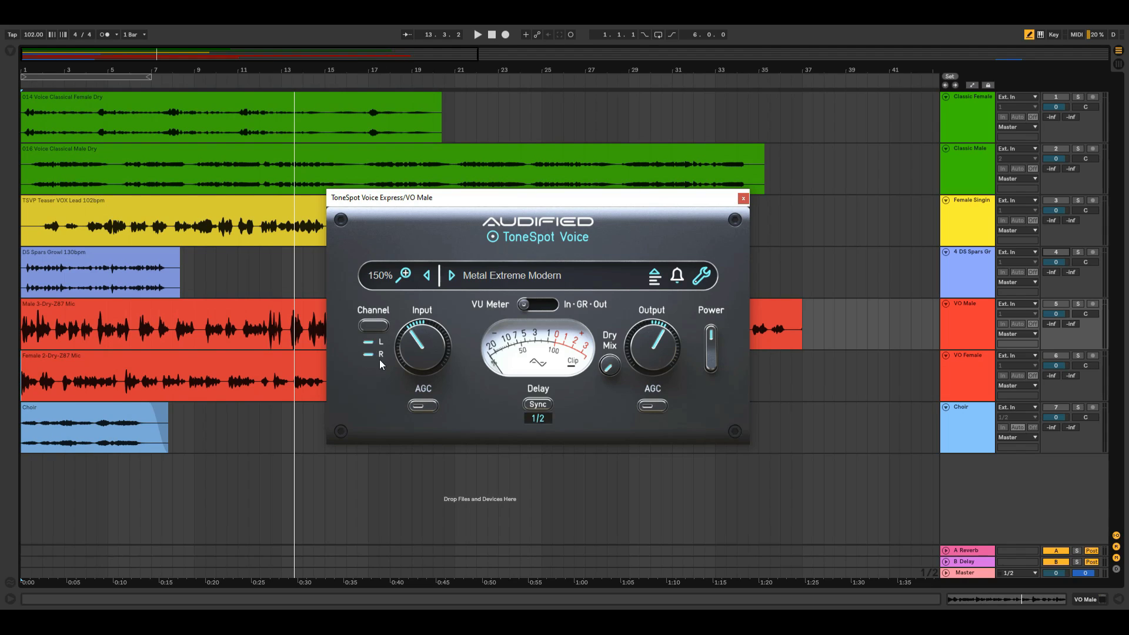
click(404, 276)
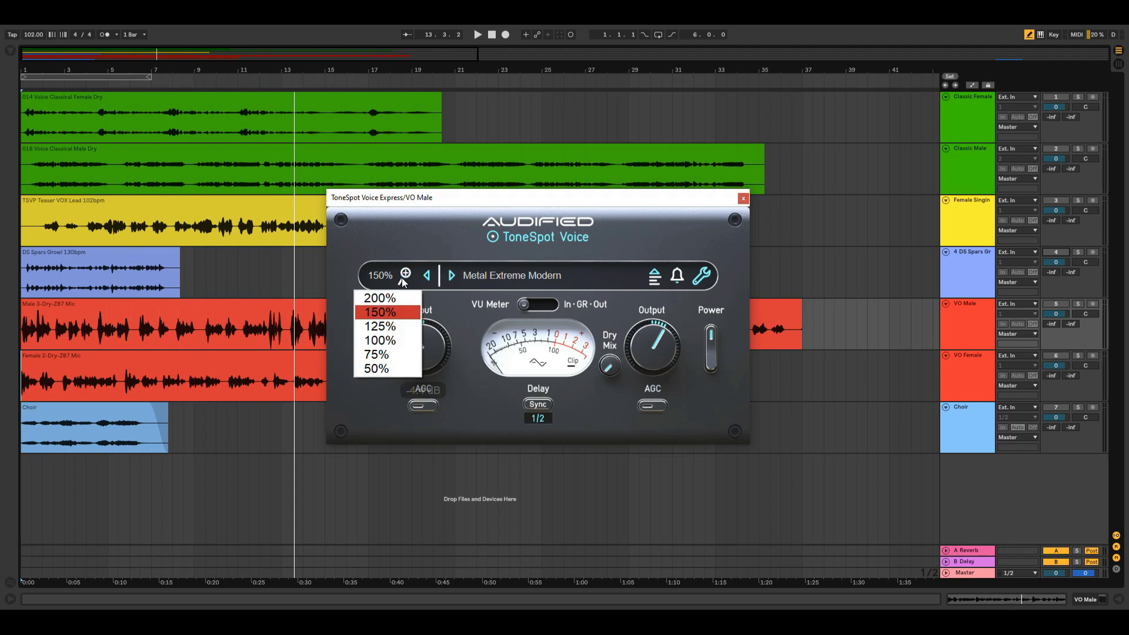
click(395, 317)
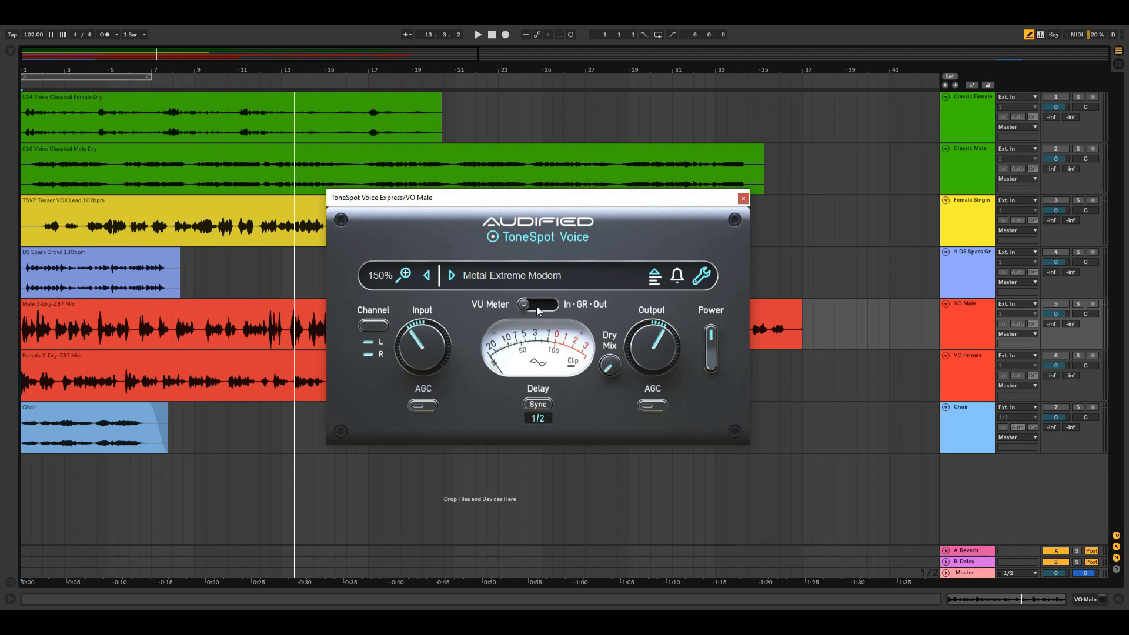
- Start playback and set the meter display switch to the middle (GR) position between In and Out
key(space)
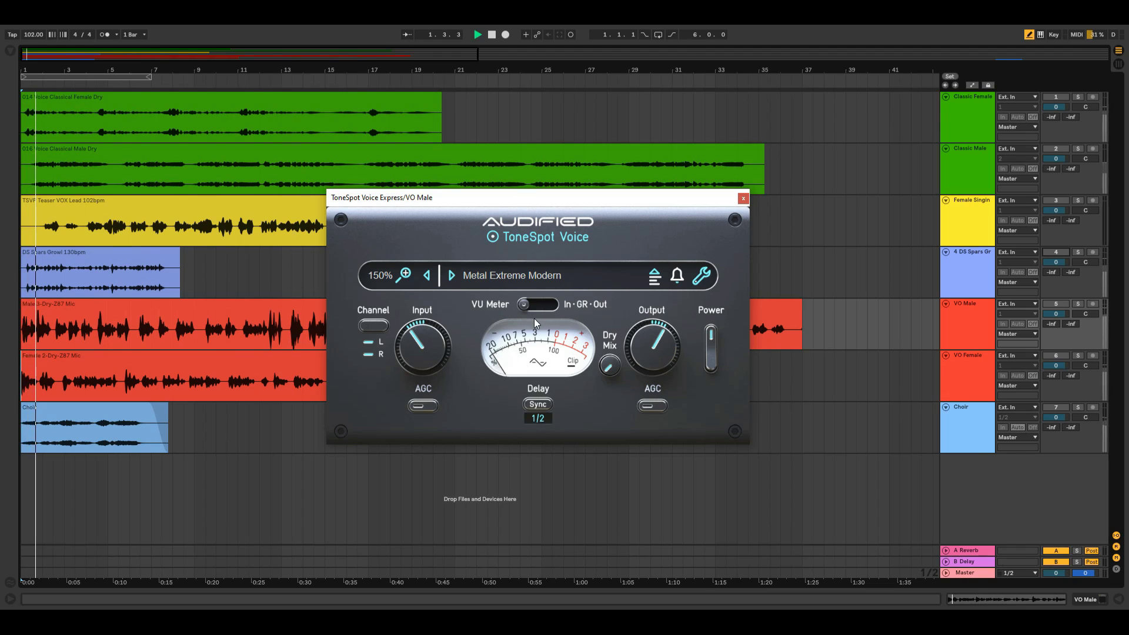
click(528, 308)
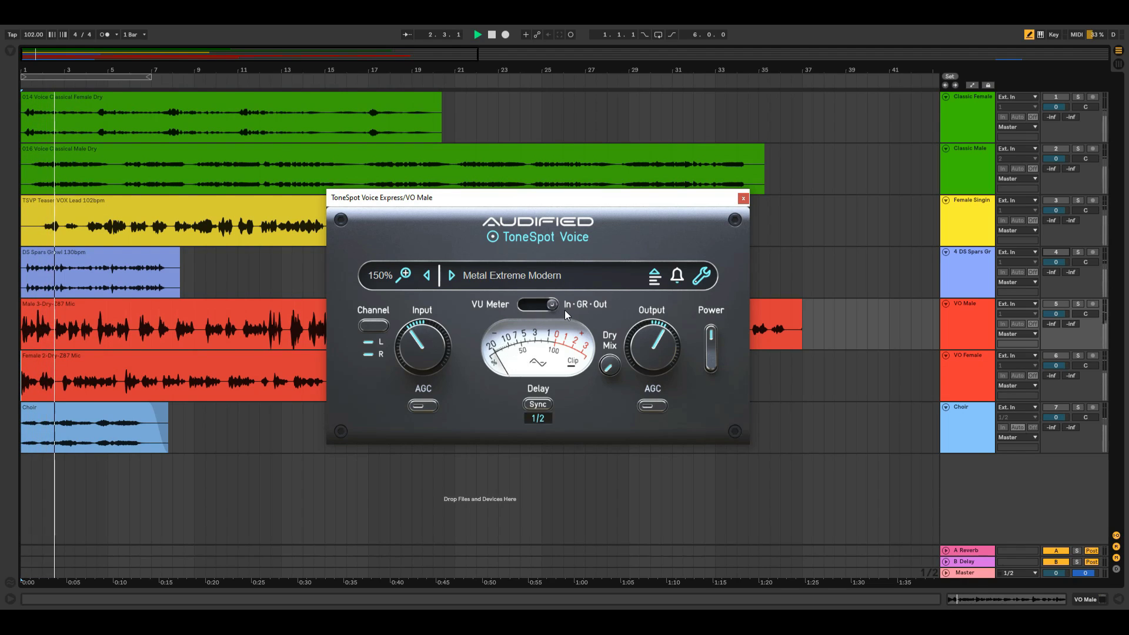
drag(559, 305, 540, 305)
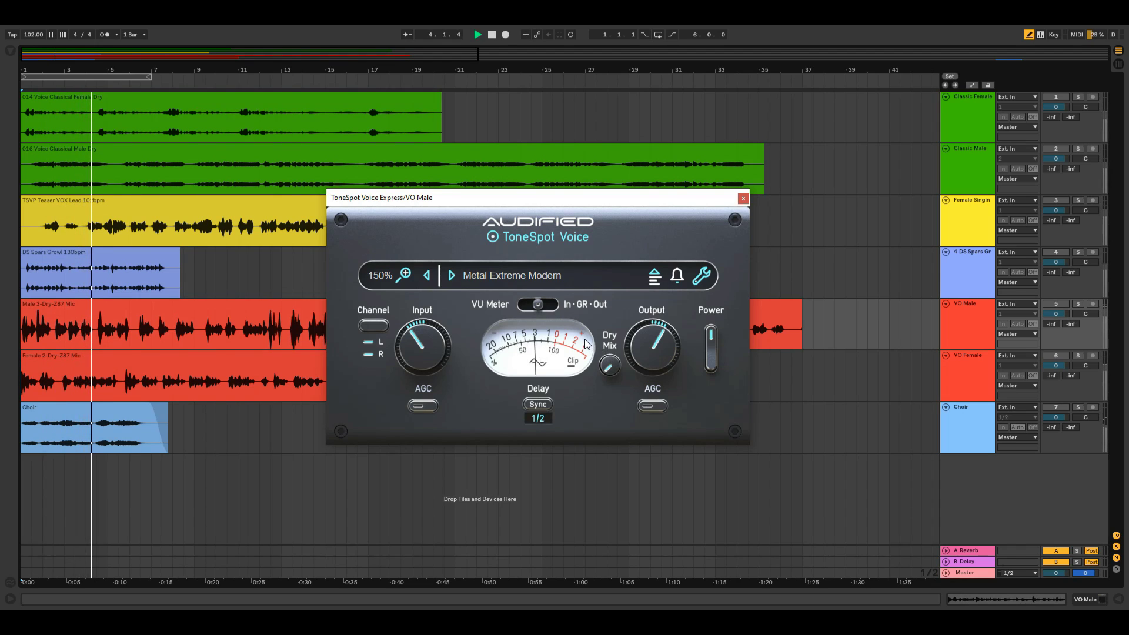
- Set the delay sync to 1/4 and the dry mix to 0.0 %
click(547, 403)
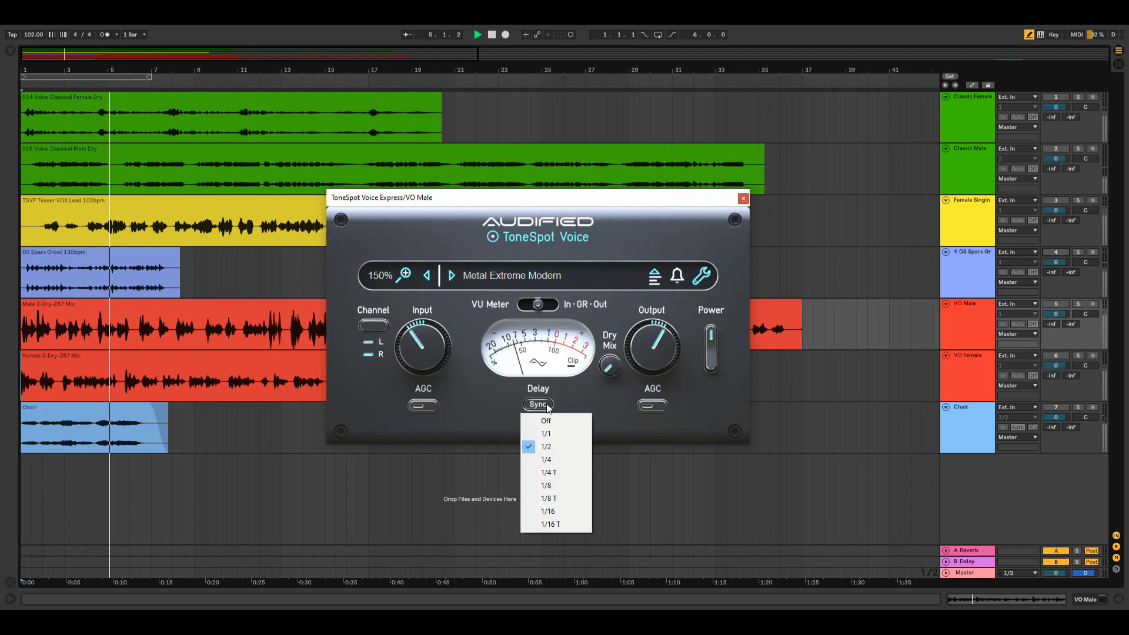
click(558, 458)
drag(610, 366, 630, 396)
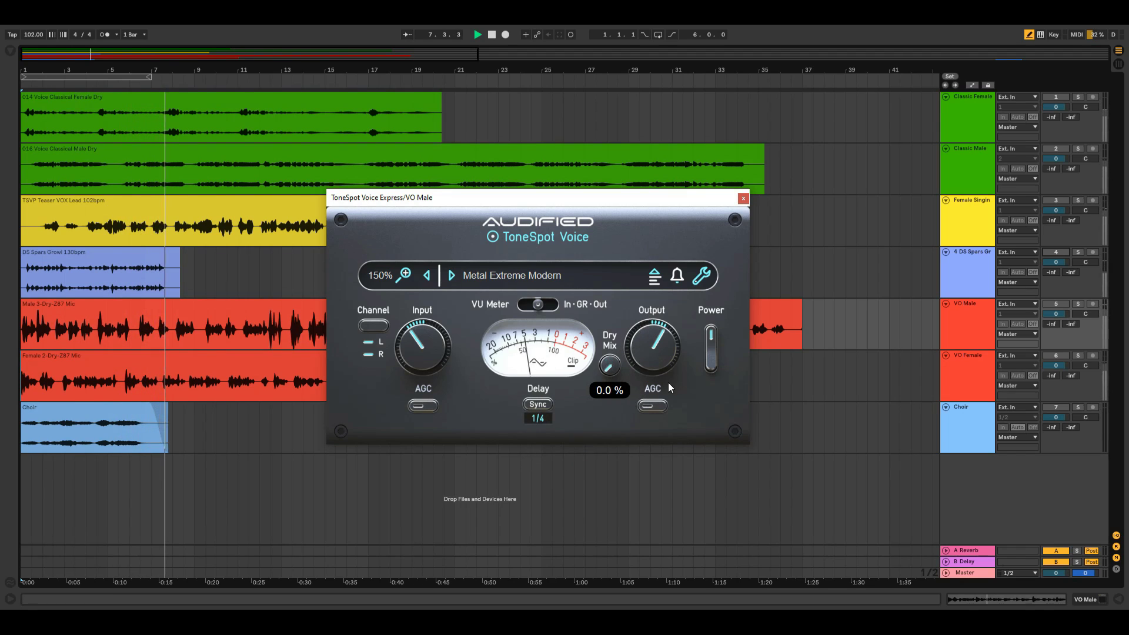
- Switch the plug-in's power off and back on to compare the dry and processed voice
click(711, 359)
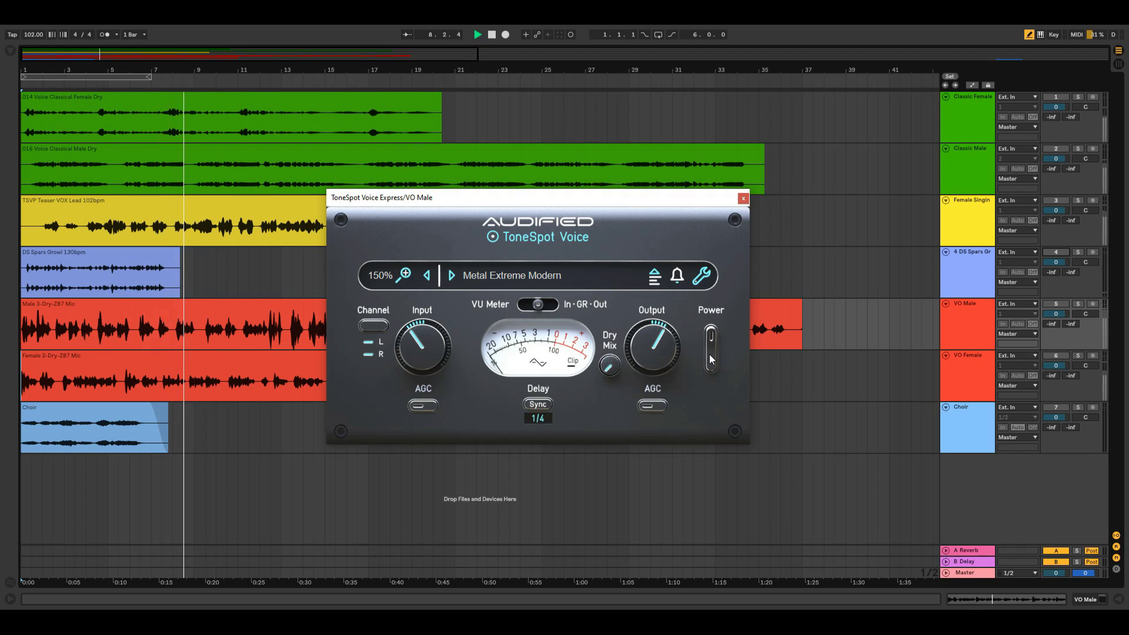
click(710, 358)
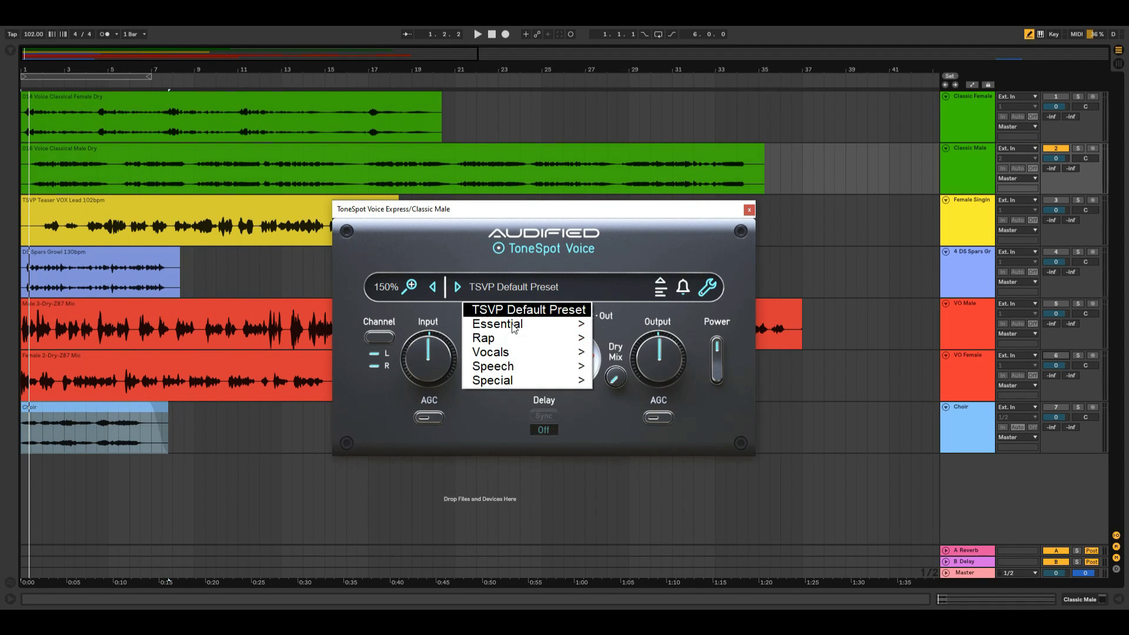
- Browse the preset categories, load Body Boost from Essential on the Classic Male track, and start playback
mouse_move(511, 328)
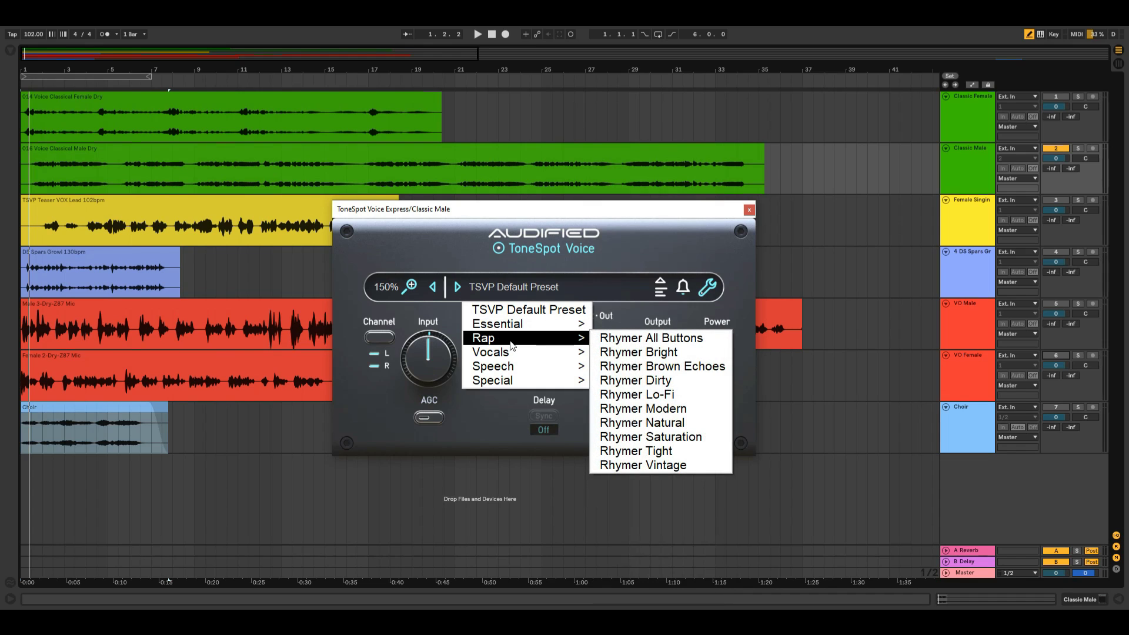
mouse_move(513, 371)
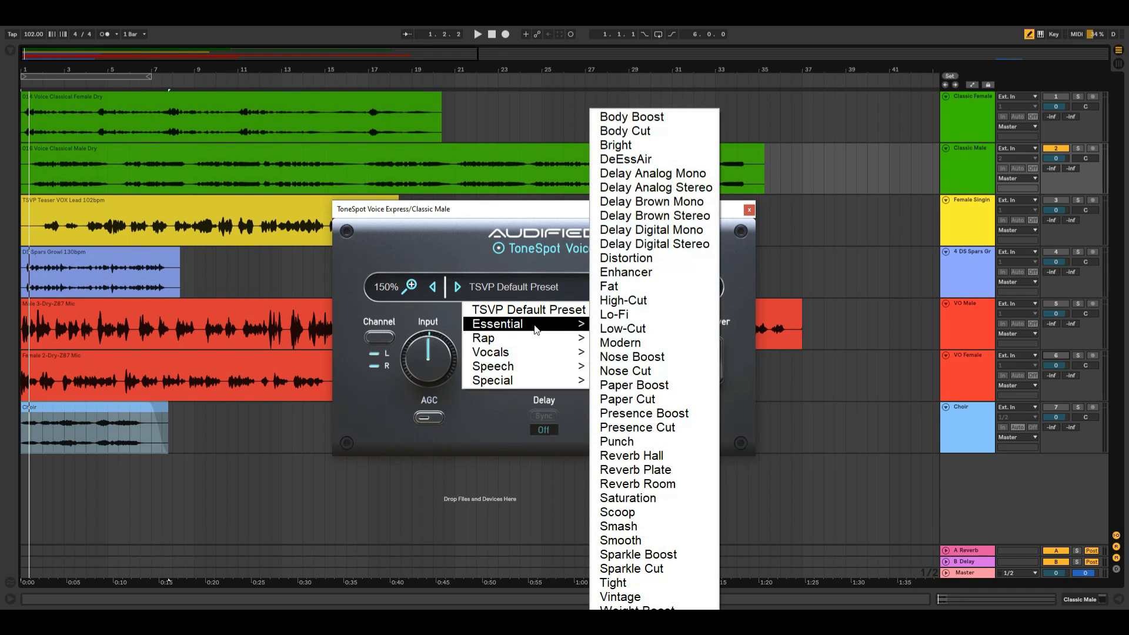
click(637, 118)
key(space)
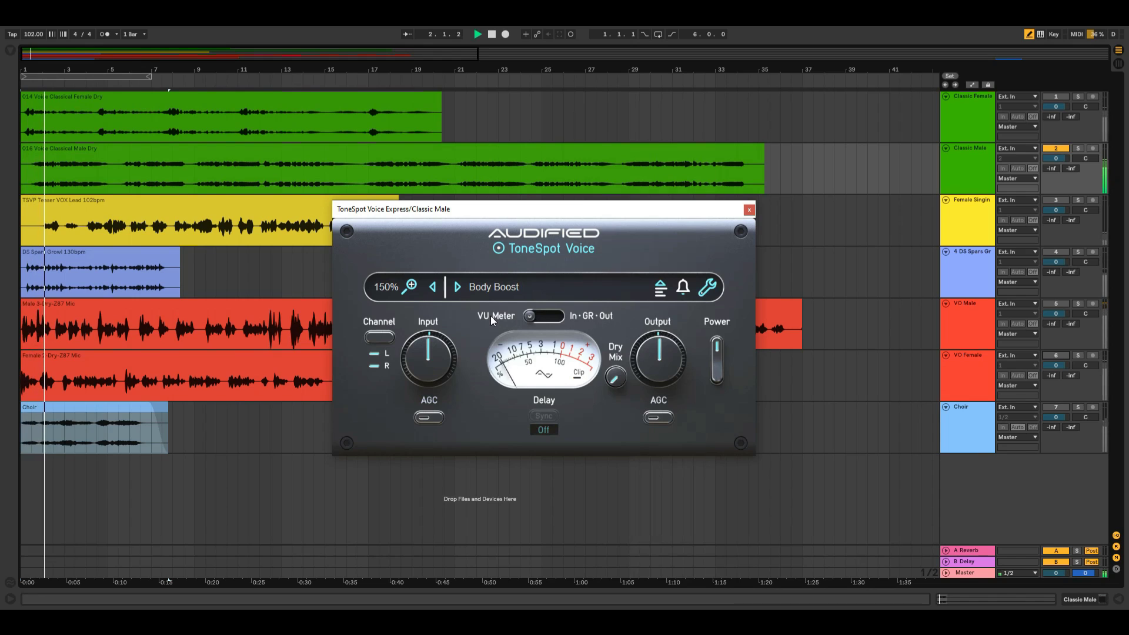
- Audition the presets Body Cut, Bright and DeEssAir in order while the Classic Male track plays
click(459, 286)
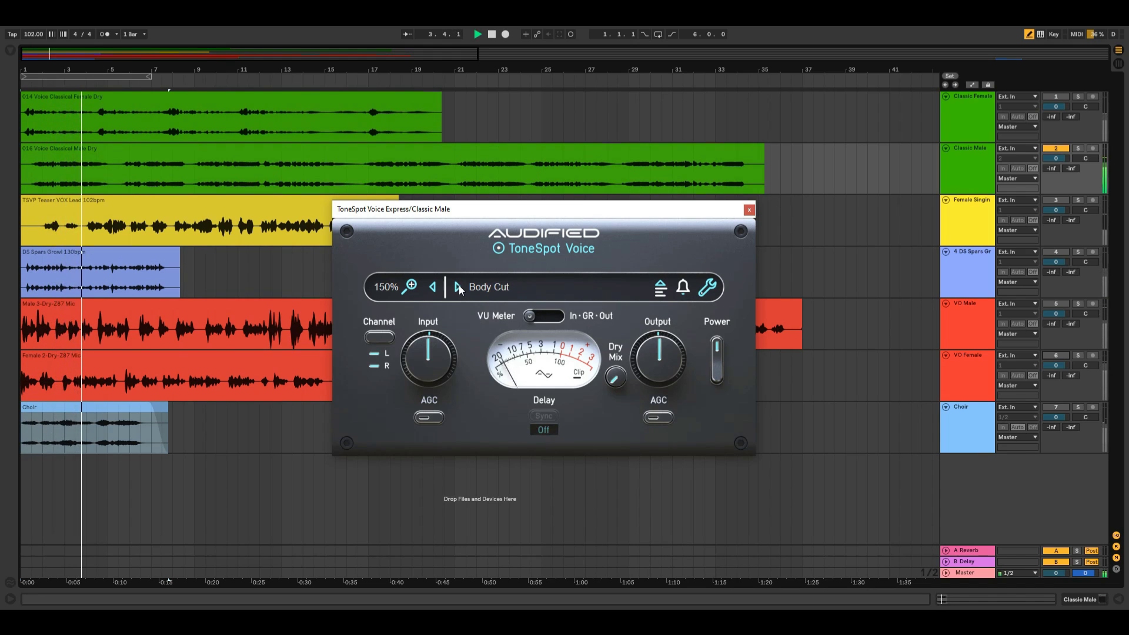
click(459, 288)
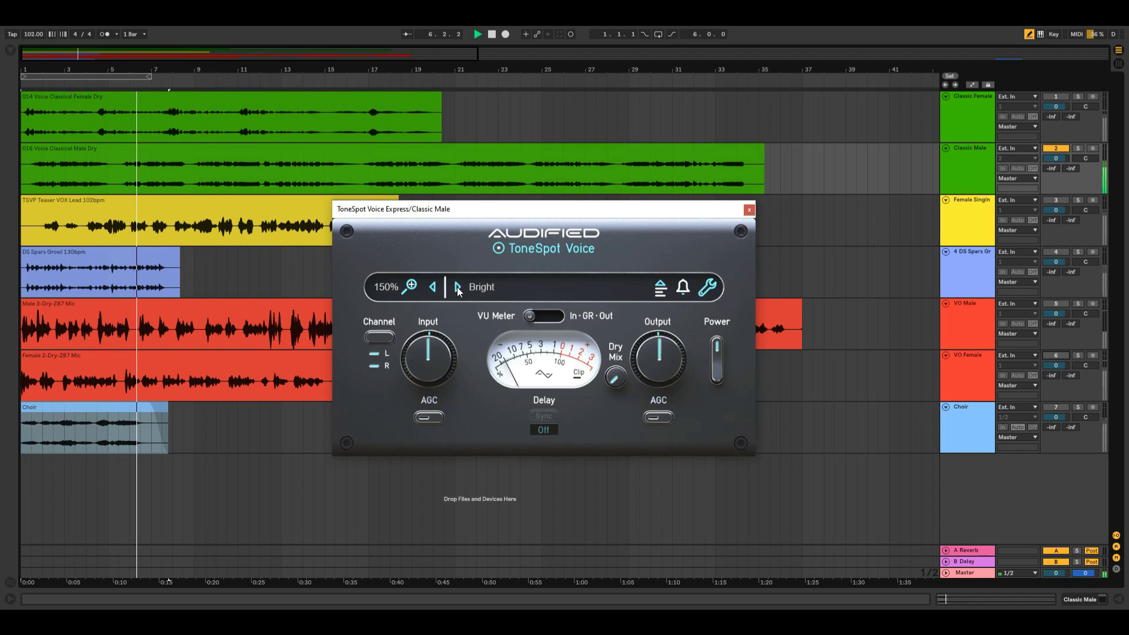
click(457, 286)
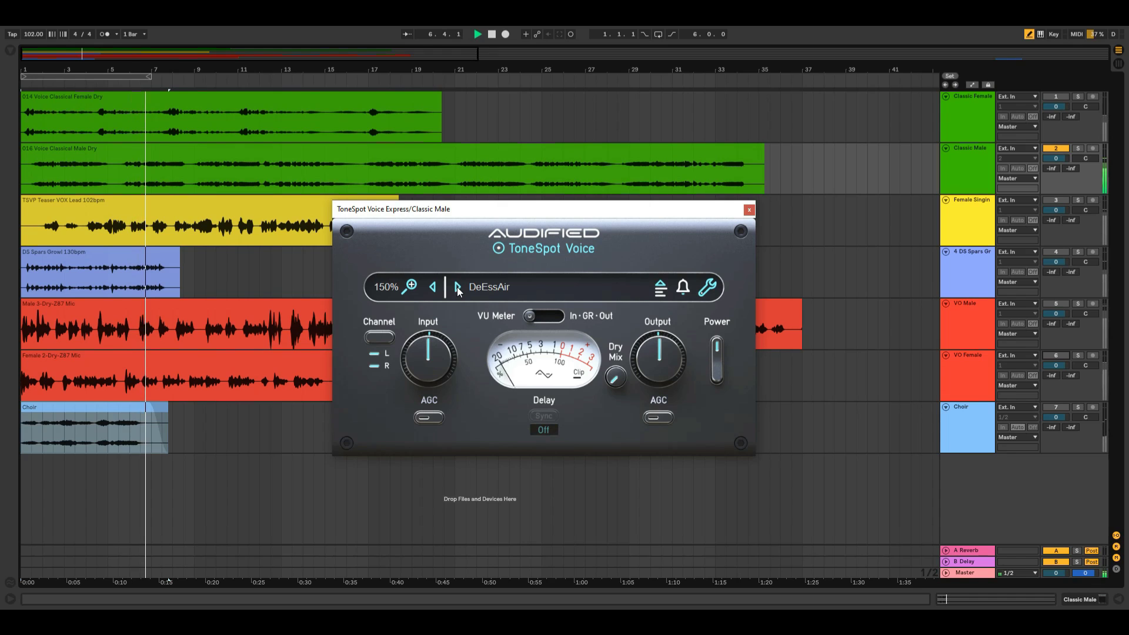
- Load the Modern preset from the Essential category on the Classic Male track
click(503, 290)
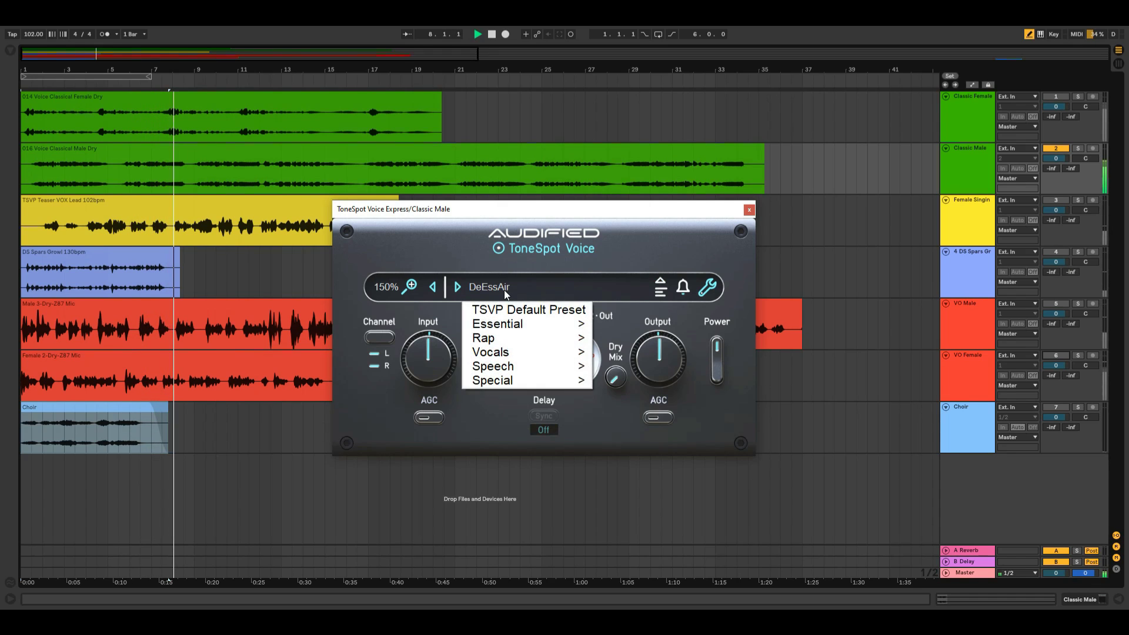
mouse_move(519, 327)
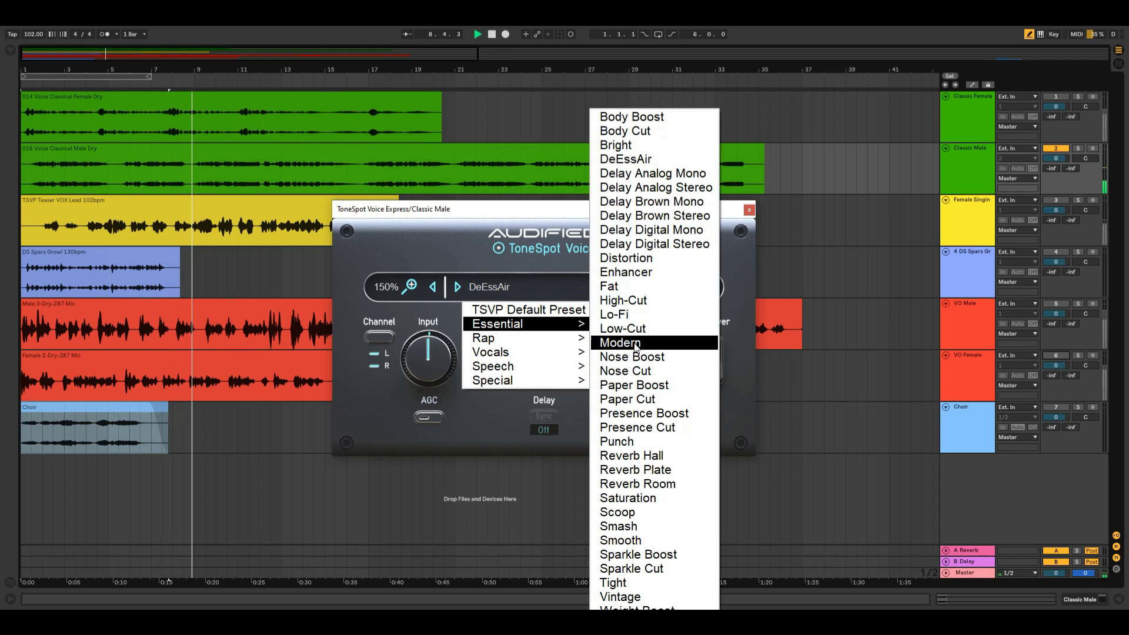
click(636, 344)
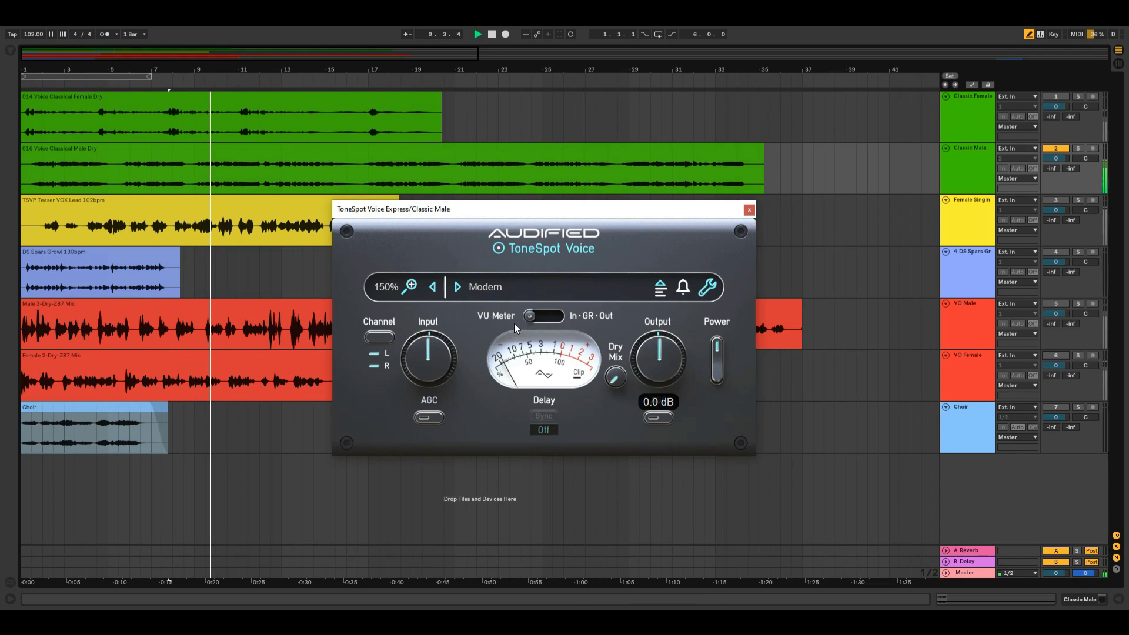
- Audition the Essential presets following Modern, including Nose Boost, Nose Cut, Paper Cut and two more beyond it
click(459, 286)
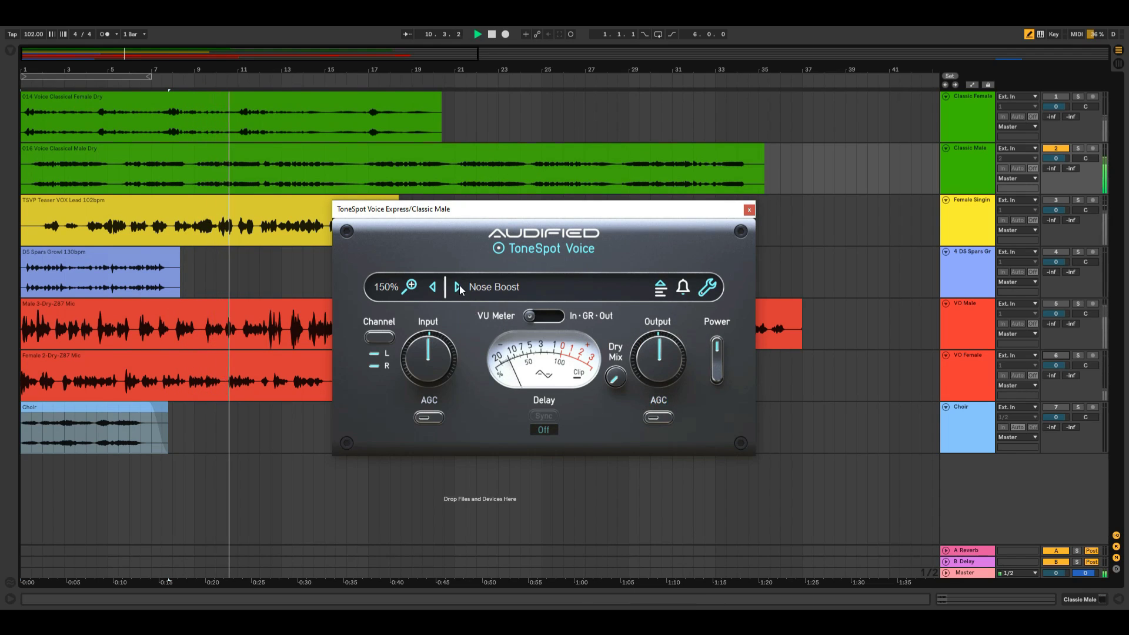
click(458, 286)
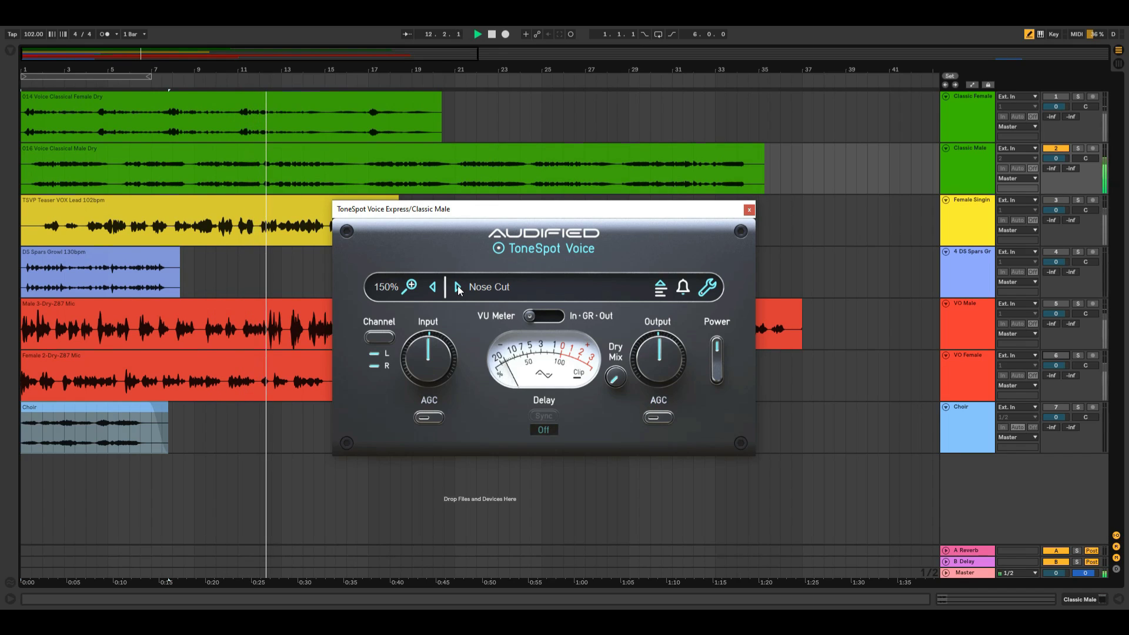
click(458, 286)
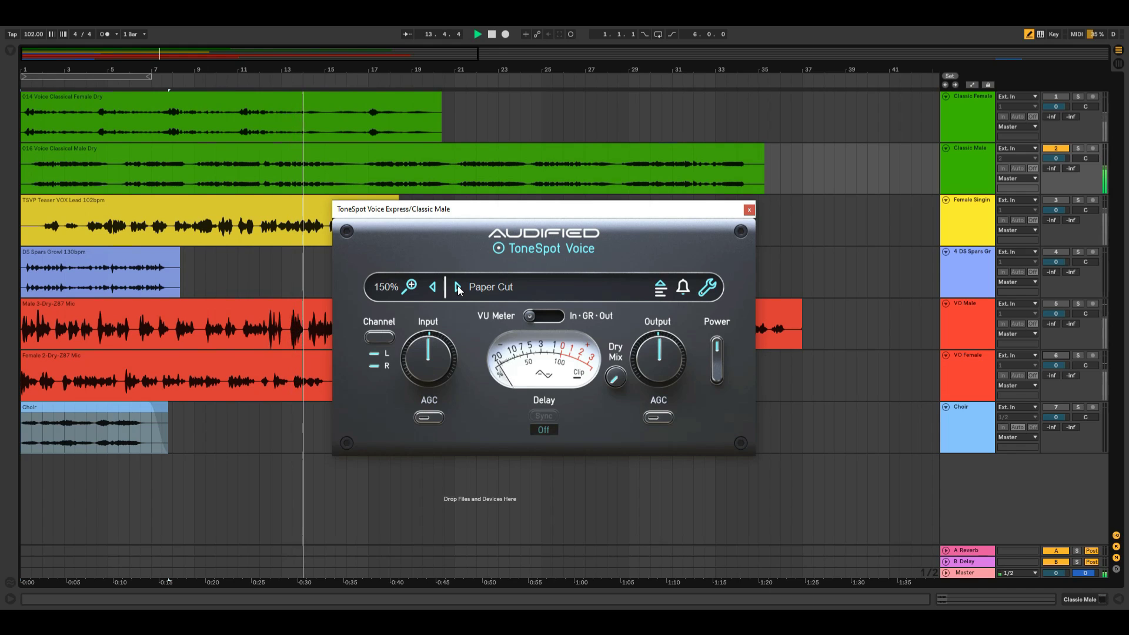
click(457, 285)
click(457, 285)
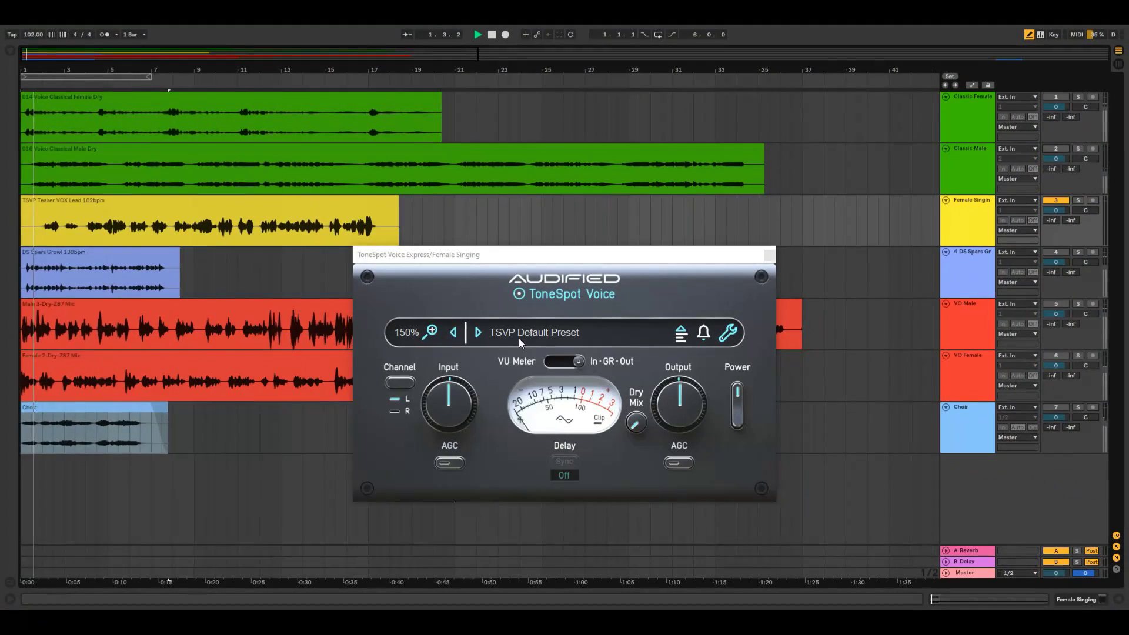
- Load the Arena Rock Bright preset from the Vocals category on the Female Singing track
click(534, 332)
mouse_move(541, 404)
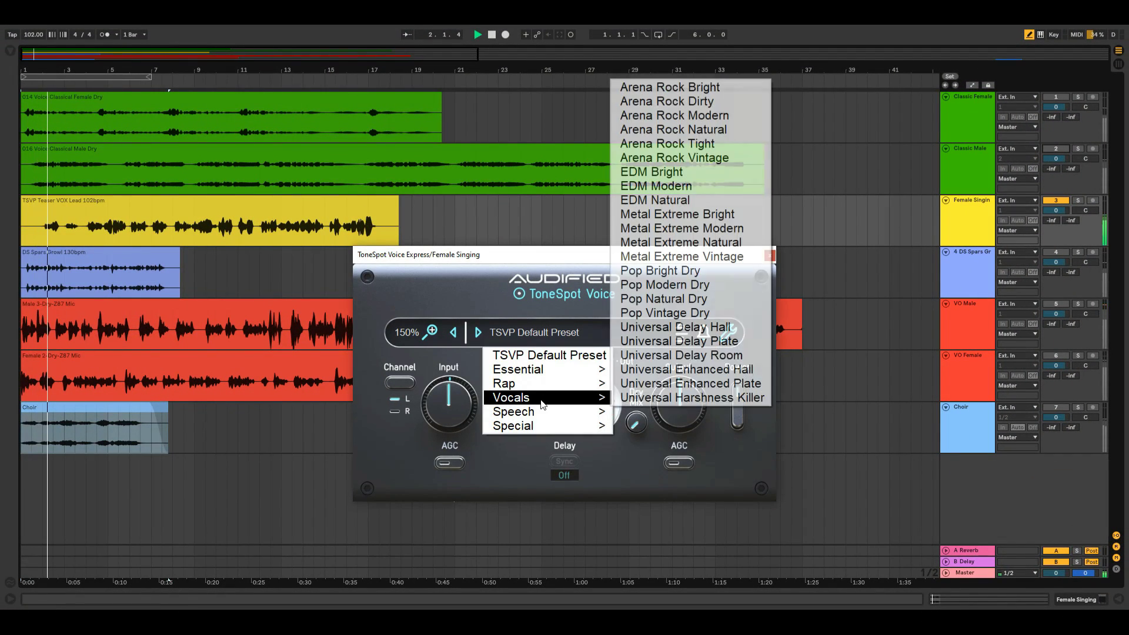
click(673, 88)
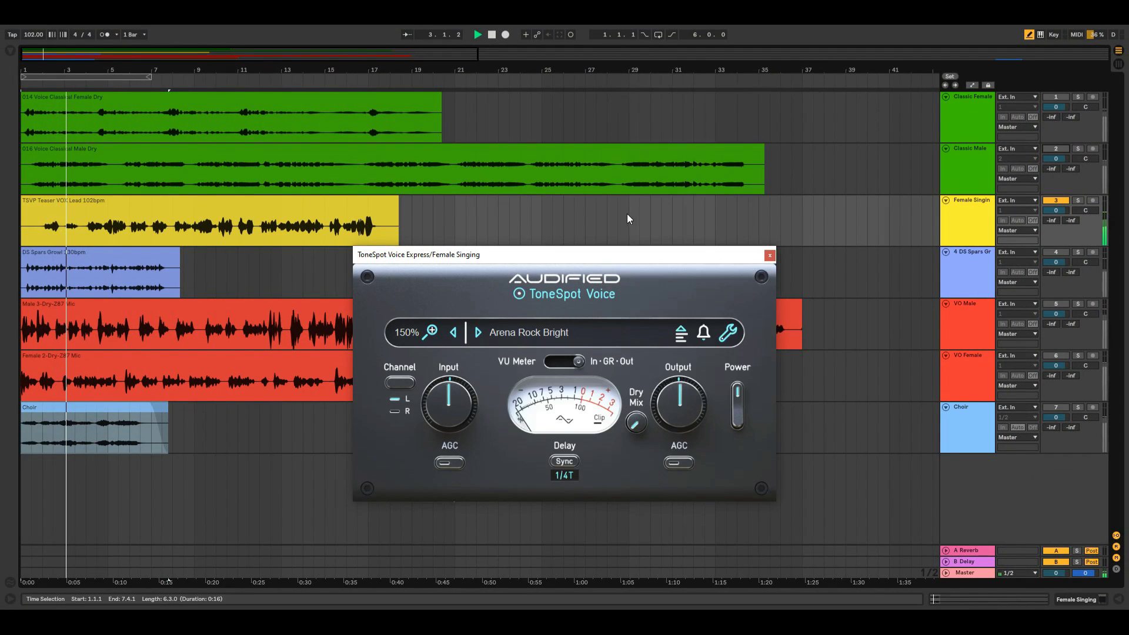
- Audition the vocal presets Arena Rock Dirty, Modern, Natural, Tight and Vintage, ending on EDM Bright
click(477, 333)
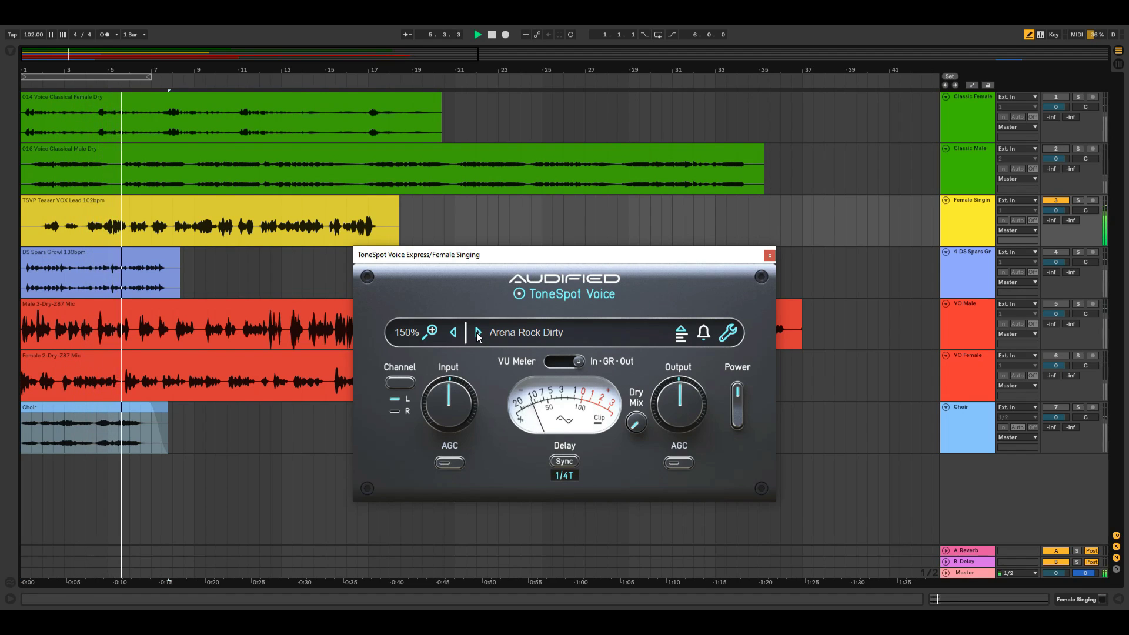
click(477, 333)
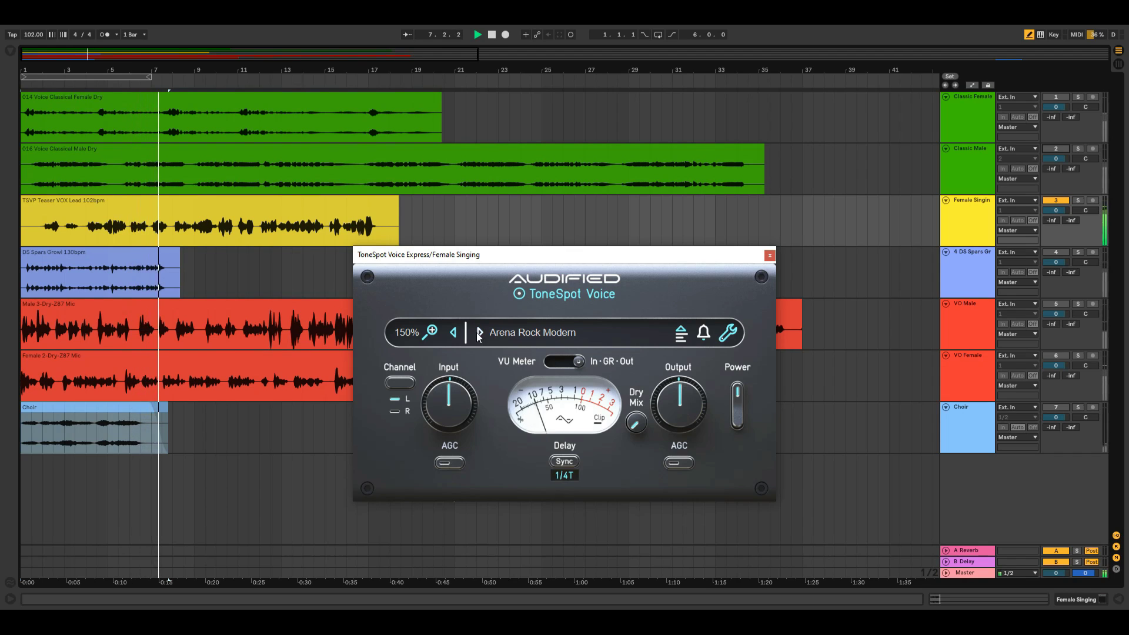
click(477, 333)
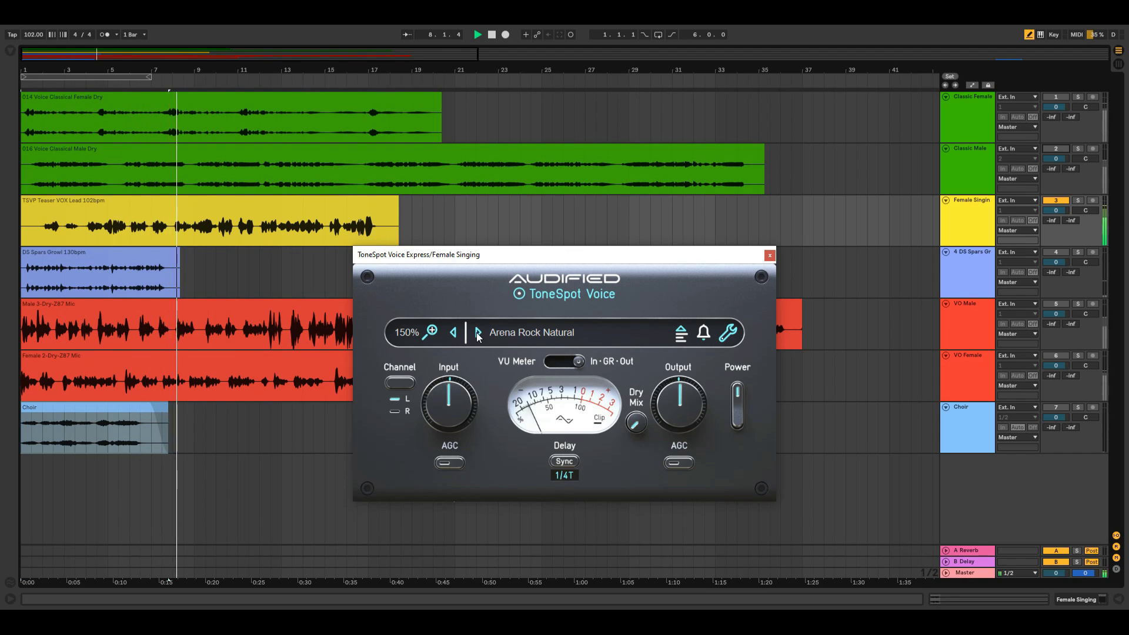
click(477, 333)
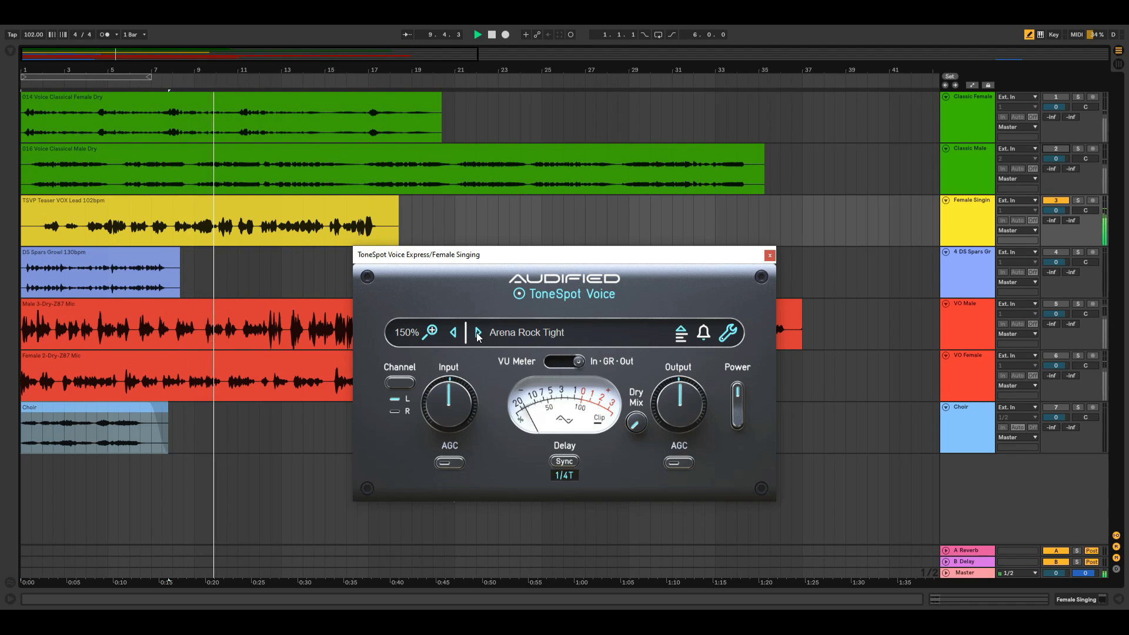
click(477, 332)
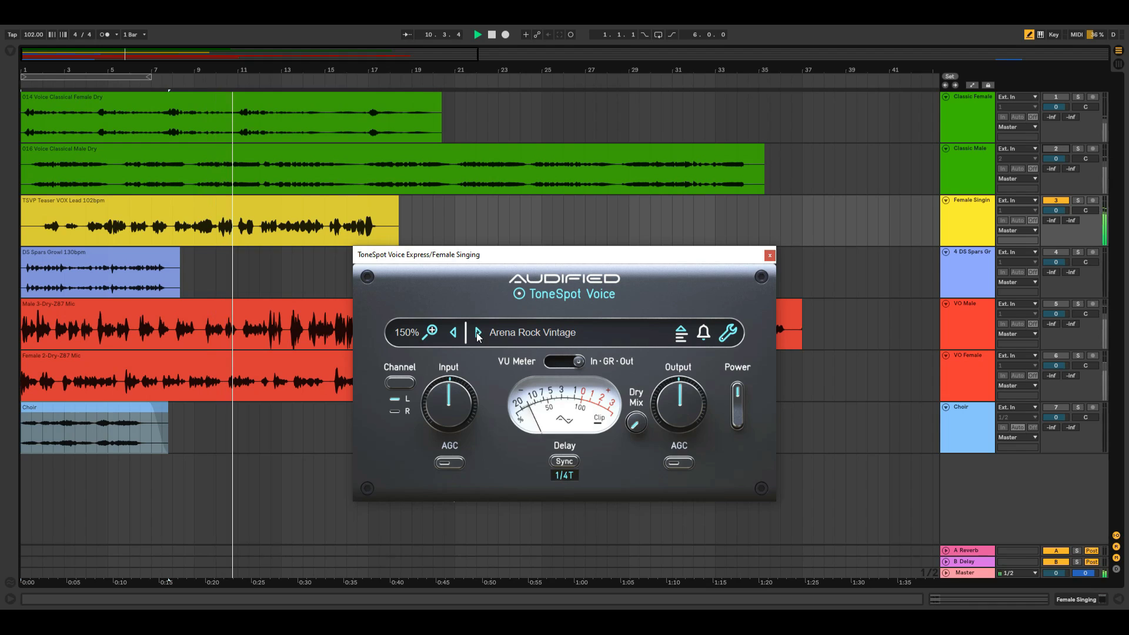
click(477, 332)
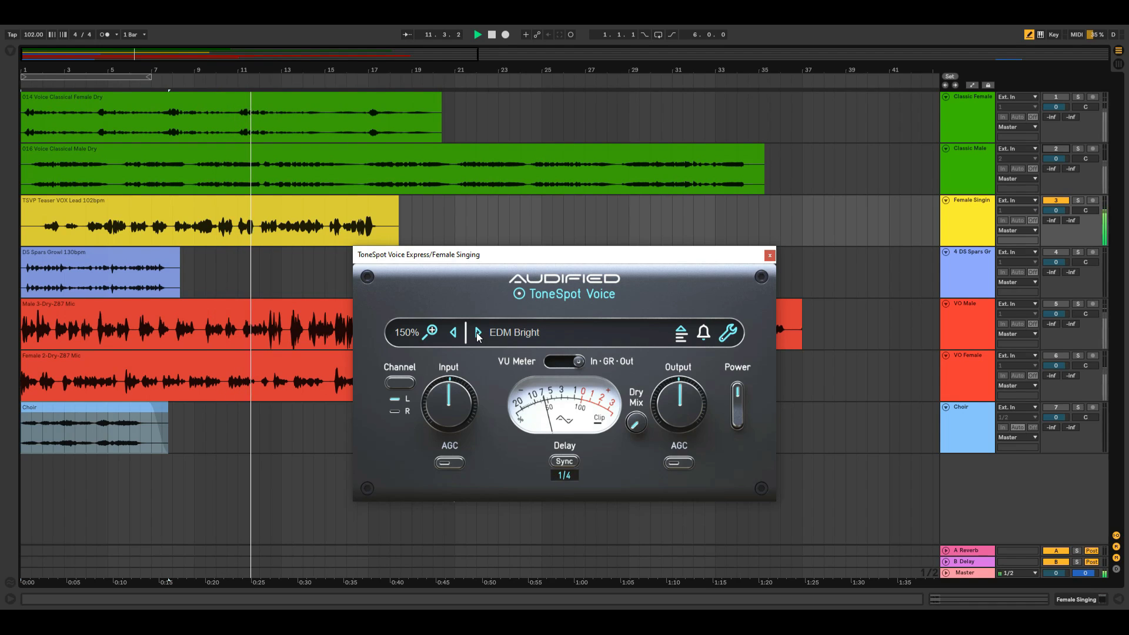
- Set the dry mix to 50.0 % and switch to the EDM Modern preset
mouse_move(650, 432)
drag(650, 428, 677, 370)
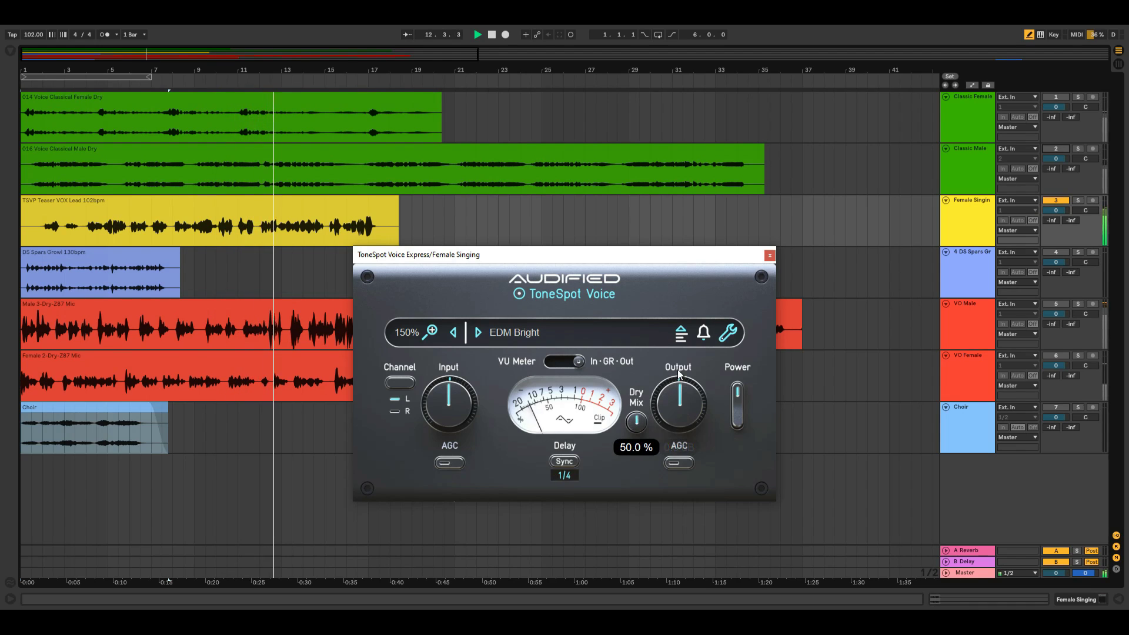
click(476, 337)
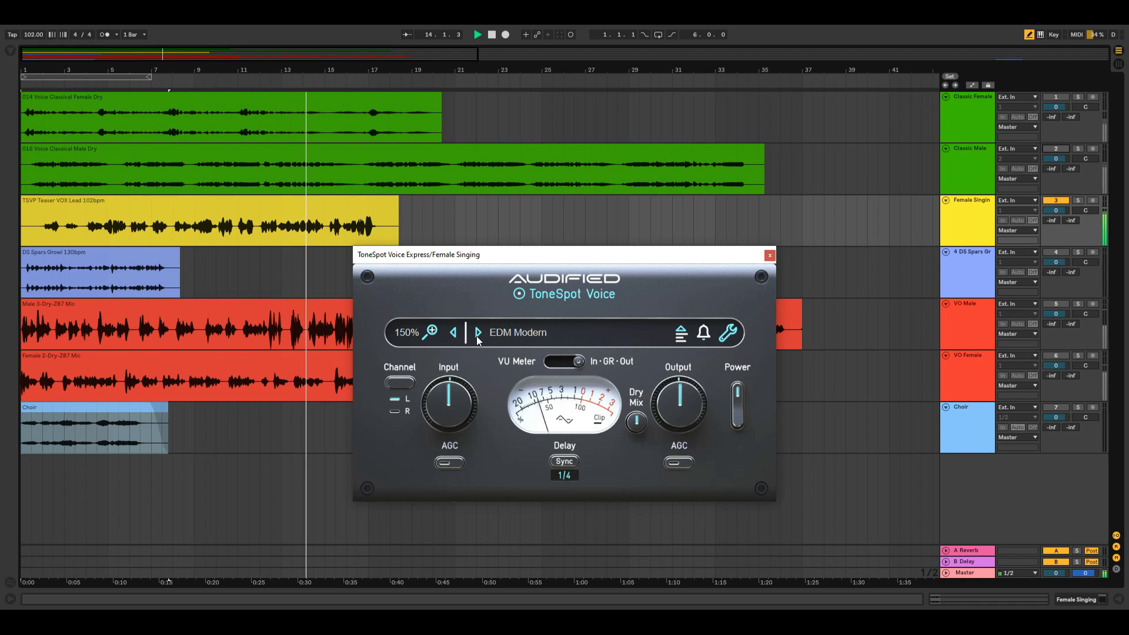
- Switch the Female Singing track to the EDM Natural preset and adjust the dry mix
click(477, 336)
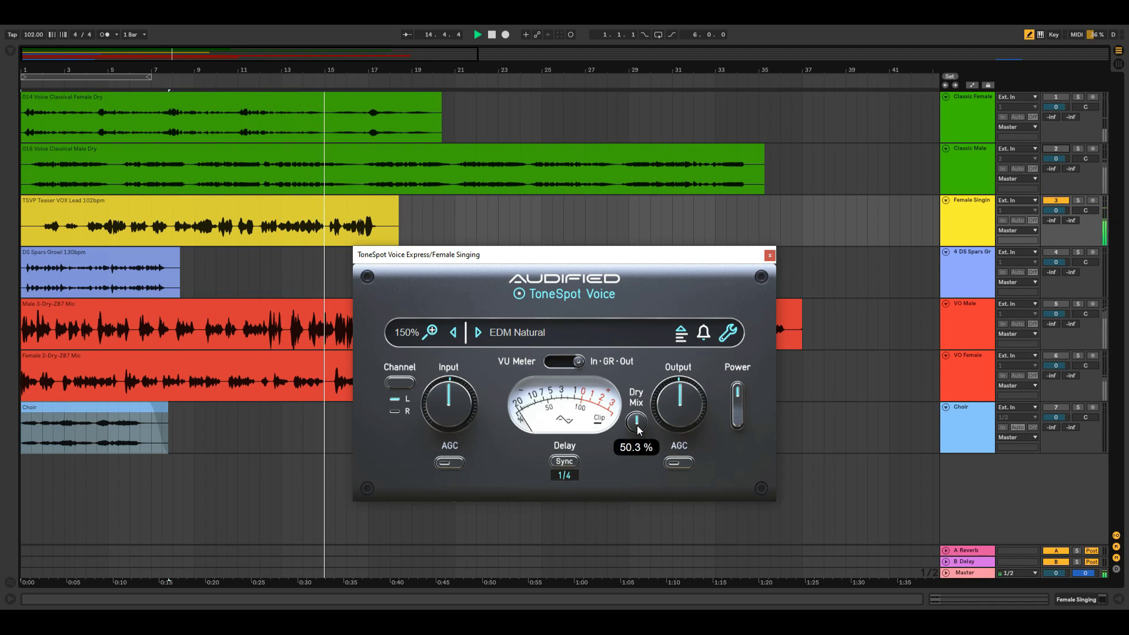
drag(639, 430, 646, 419)
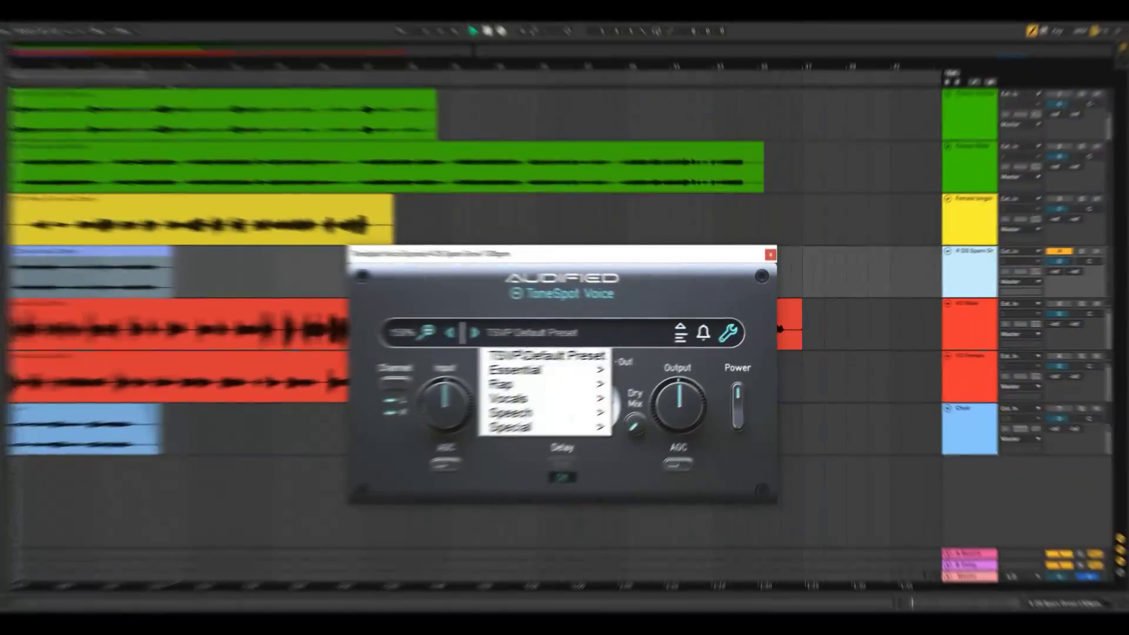
- Audition the Metal Extreme vocal presets Bright, Modern, Natural and Vintage on the DS Spars Growl track
mouse_move(517, 397)
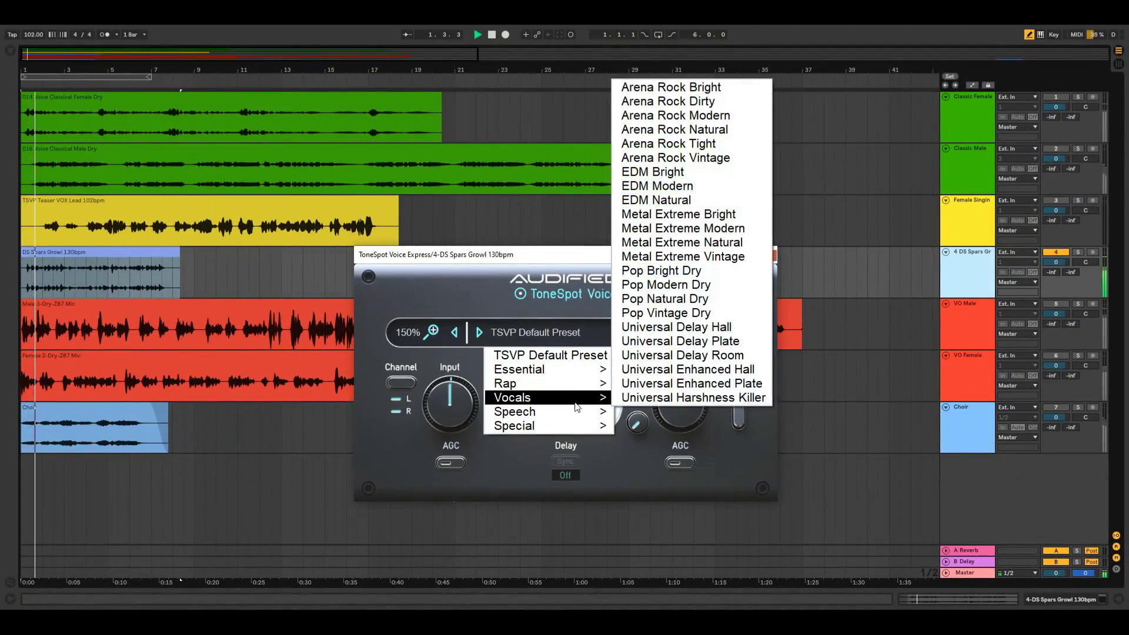
click(668, 215)
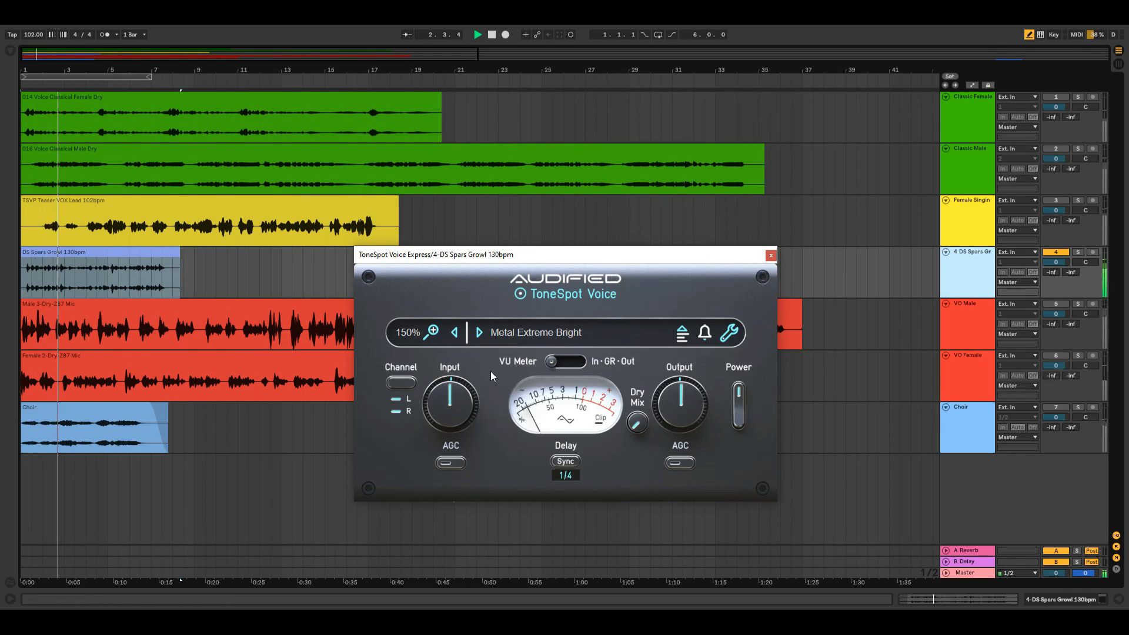
click(480, 333)
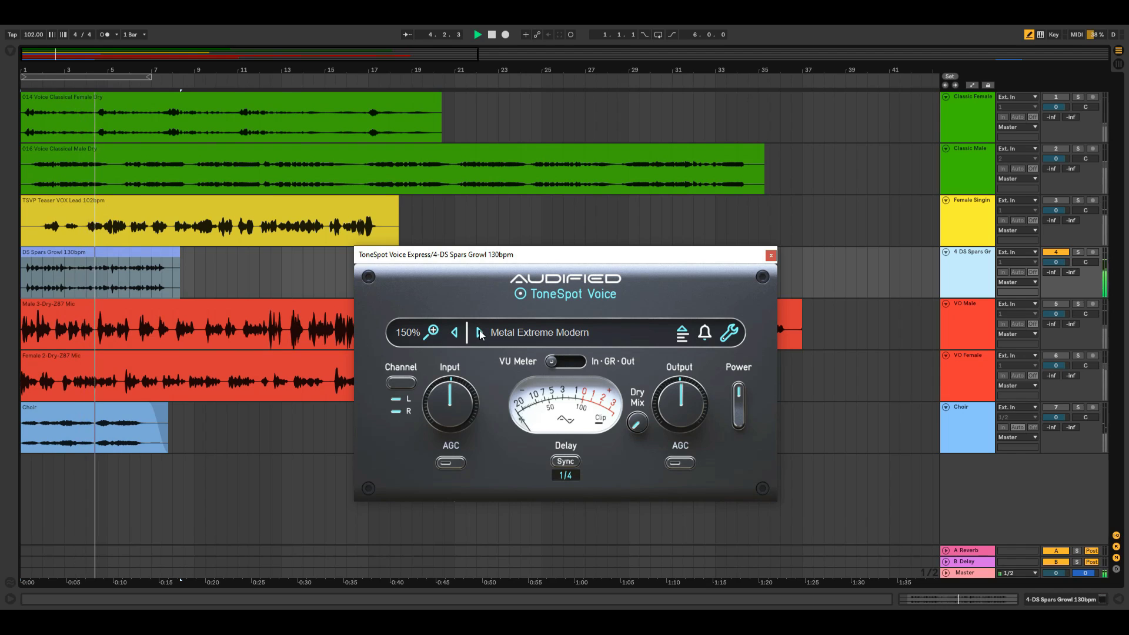
click(480, 333)
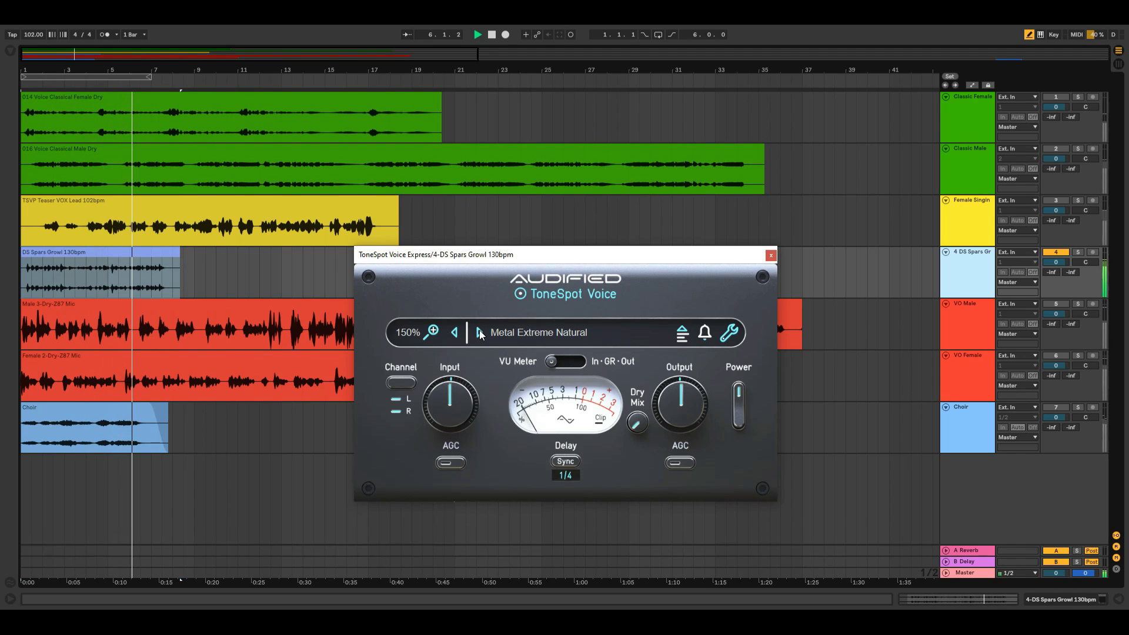
click(480, 333)
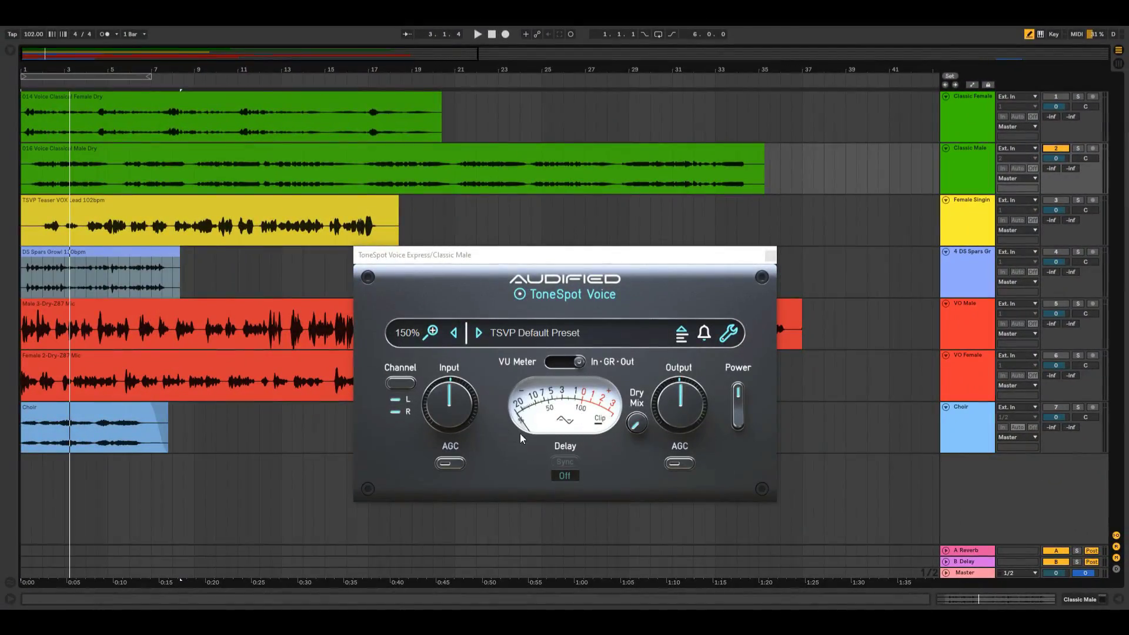
- Play the Classic Male track with the Universal Delay Hall preset from the Vocals category and raise the dry mix
key(space)
click(507, 337)
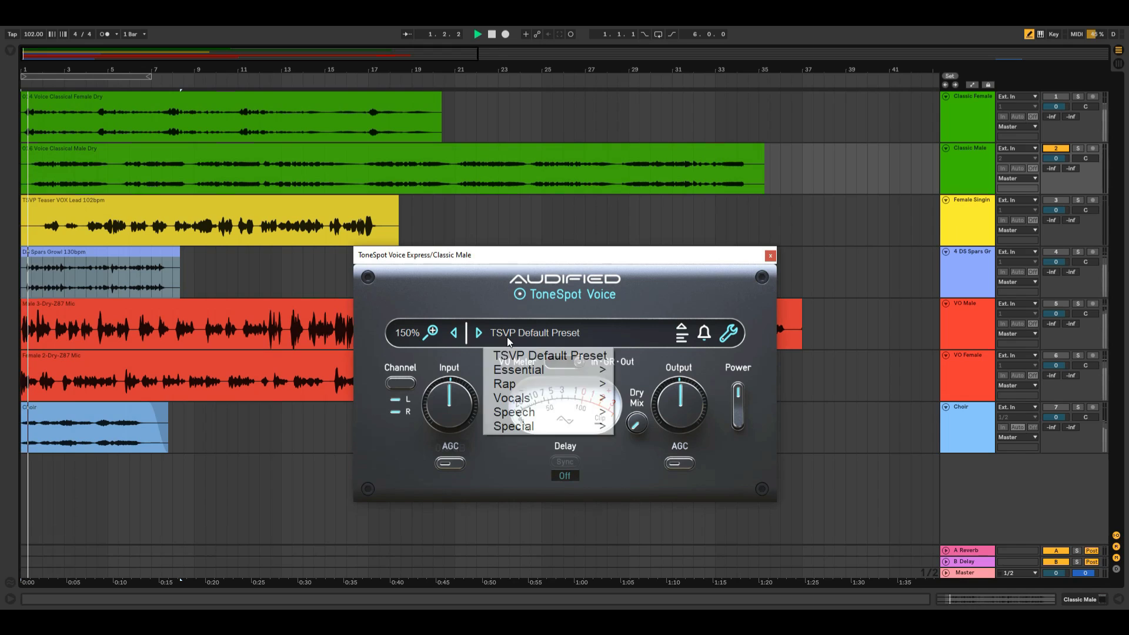
mouse_move(535, 403)
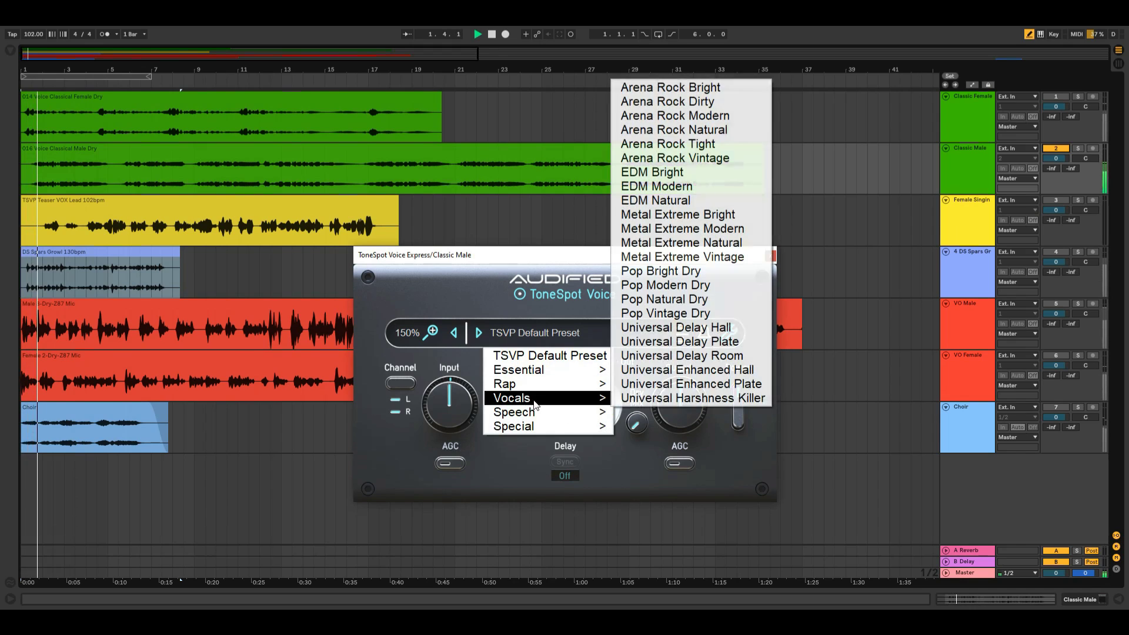
click(676, 327)
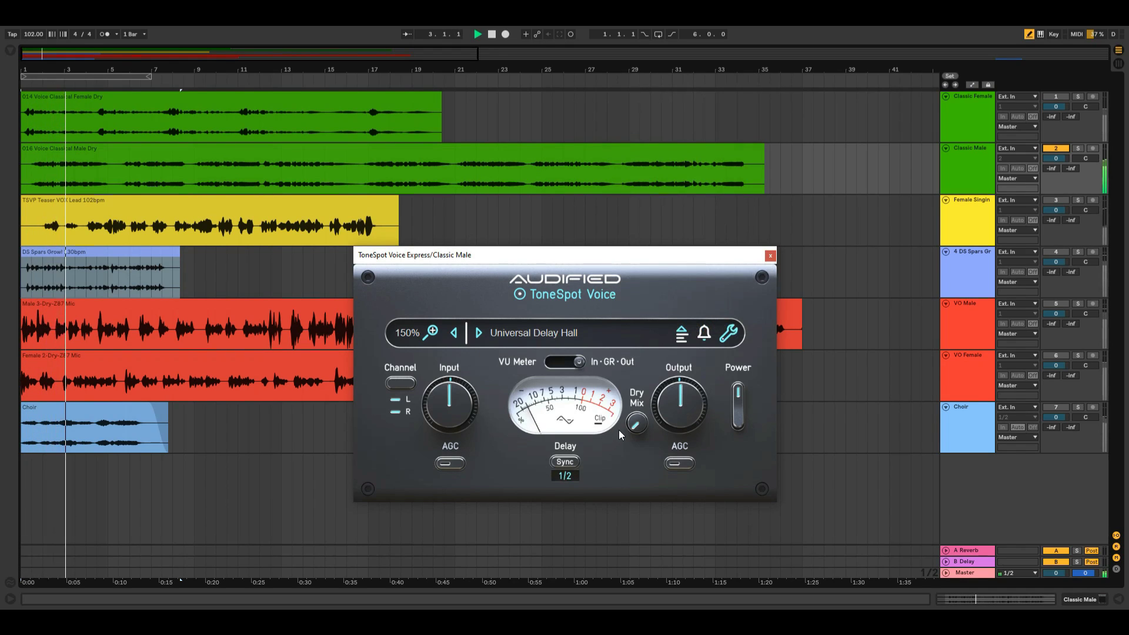
mouse_move(629, 431)
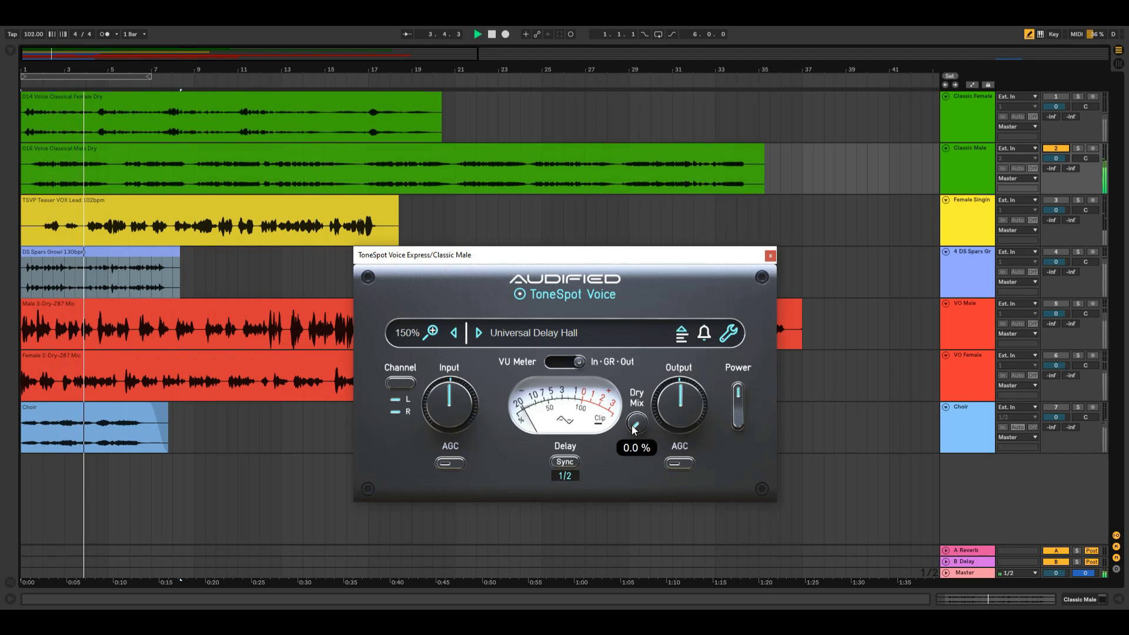
drag(632, 429, 636, 408)
mouse_move(645, 395)
mouse_down()
mouse_move(645, 419)
mouse_move(623, 400)
mouse_up()
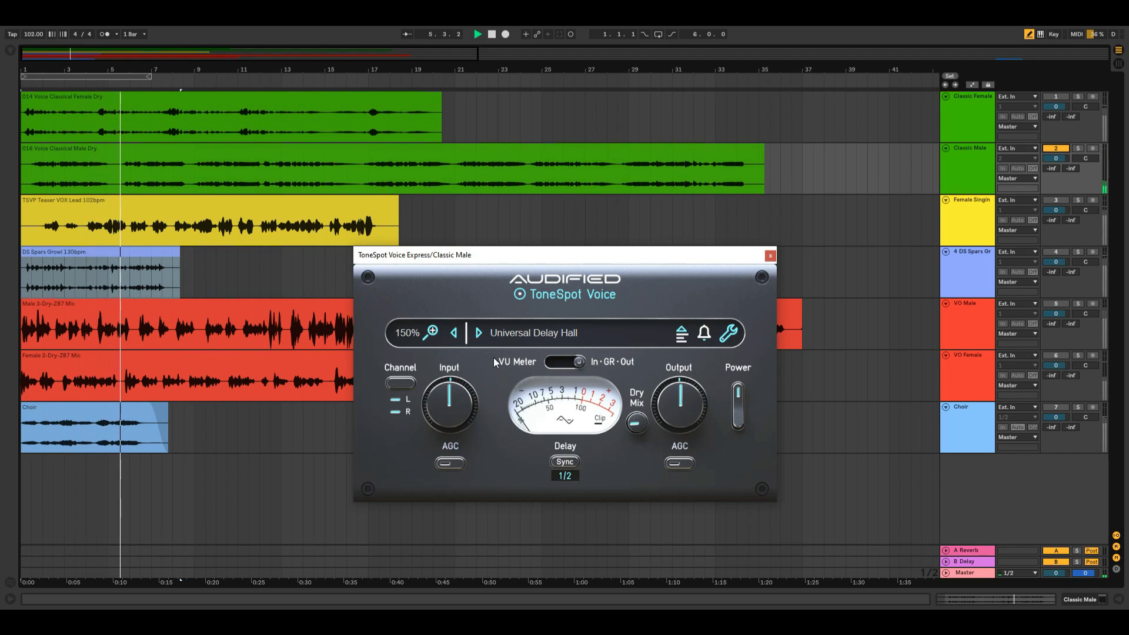
- Switch the Classic Male track to the Universal Delay Plate preset and set the dry mix to 0.0 %
click(478, 335)
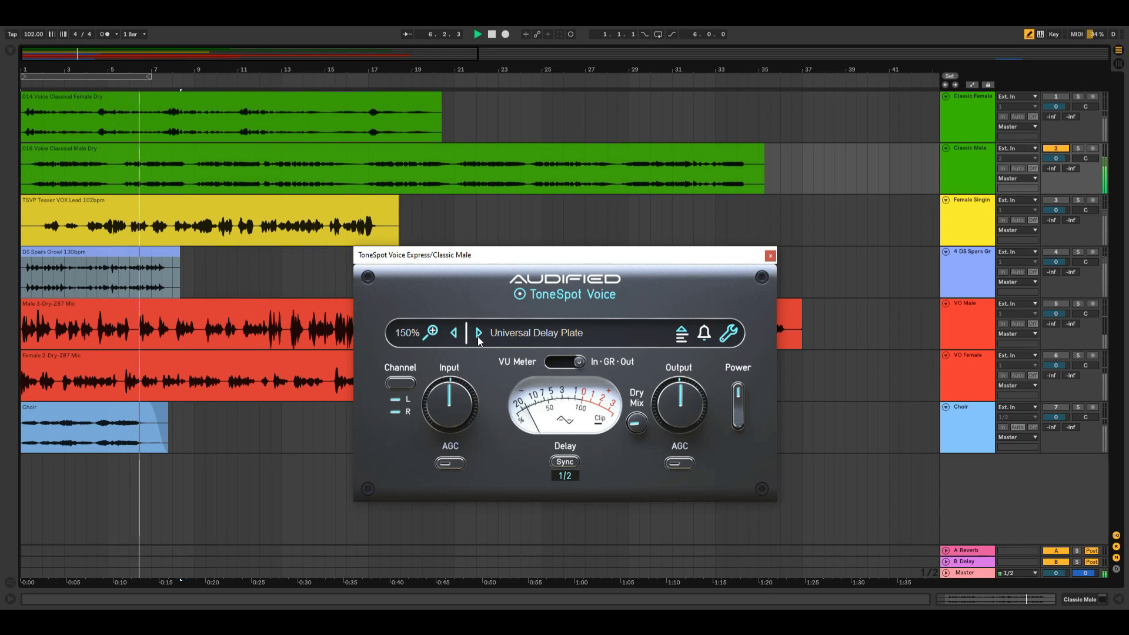
drag(648, 423, 642, 463)
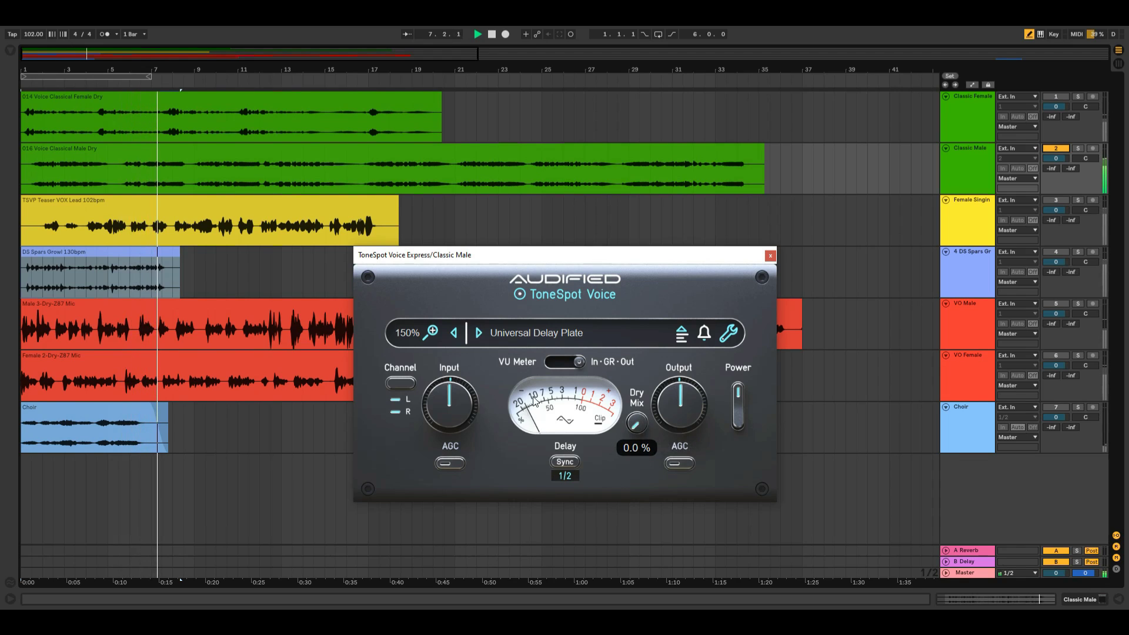
- Audition the Universal Delay Room and Universal Enhanced Hall presets, adjusting the dry mix on the Enhanced Hall sound
click(479, 334)
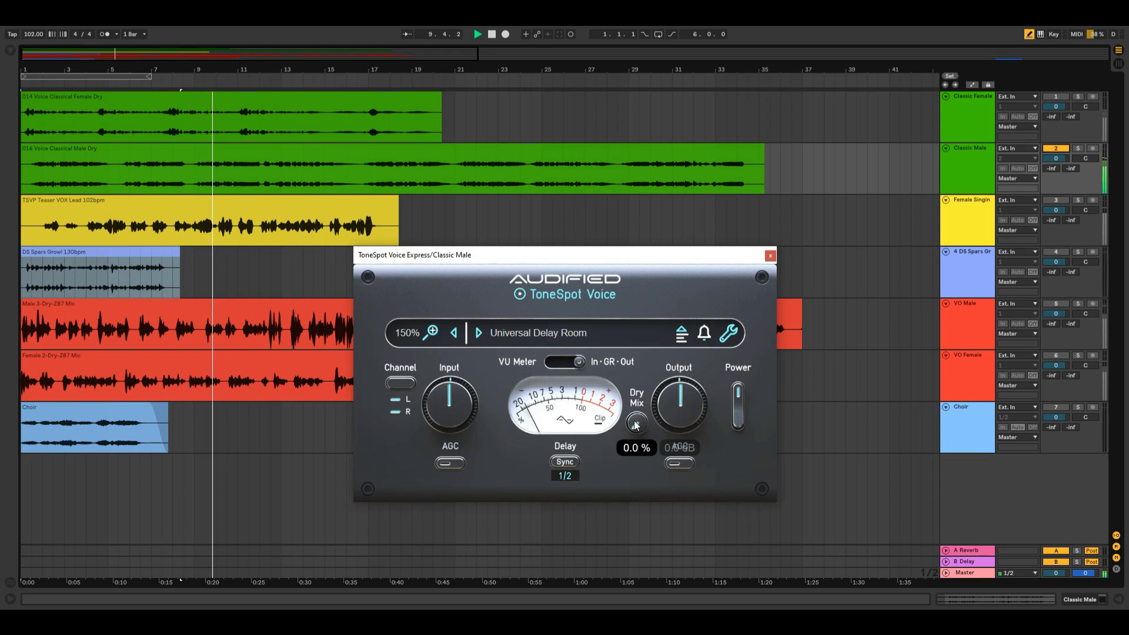
click(479, 333)
mouse_move(635, 428)
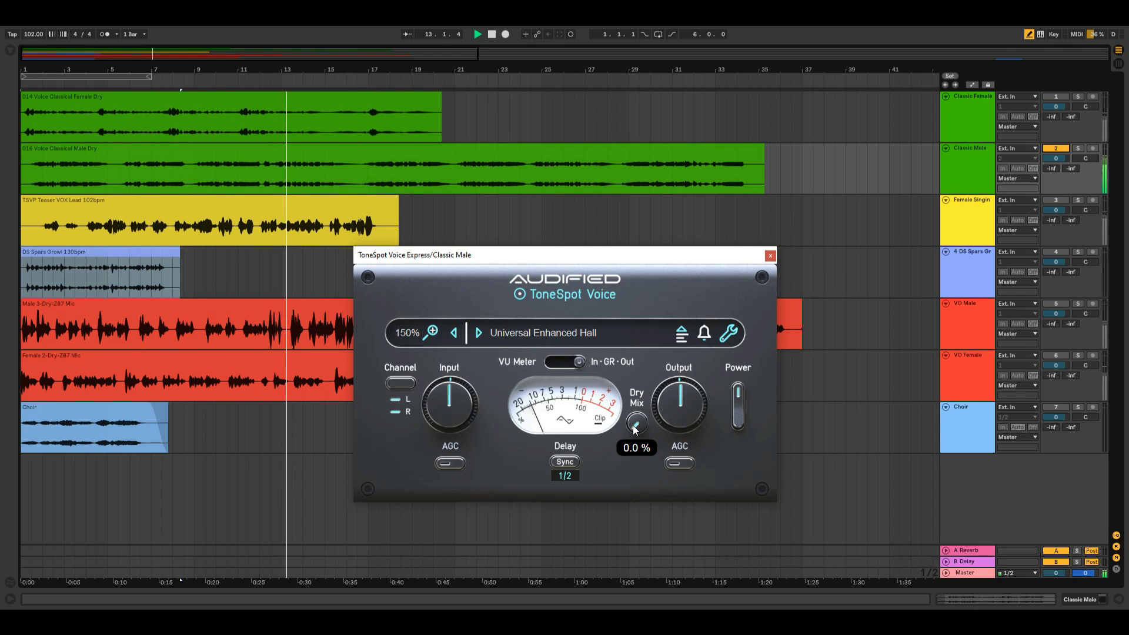
mouse_move(635, 428)
mouse_down()
mouse_move(638, 396)
mouse_move(635, 421)
mouse_up()
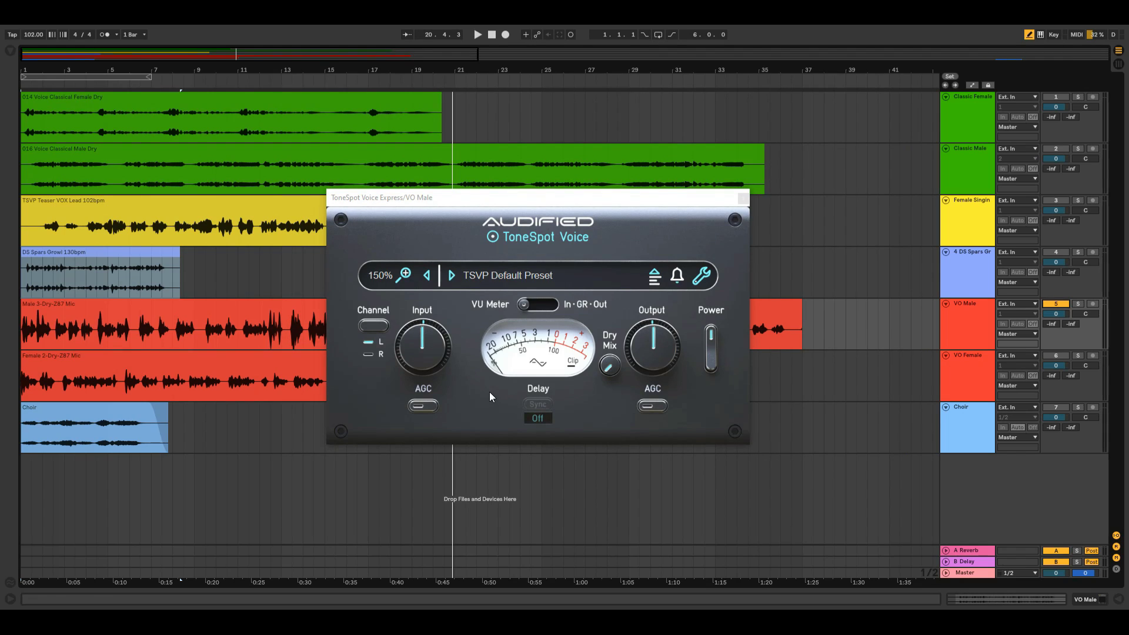
- Play the VO Male track and load the Narrator All Buttons preset from the Speech category
key(space)
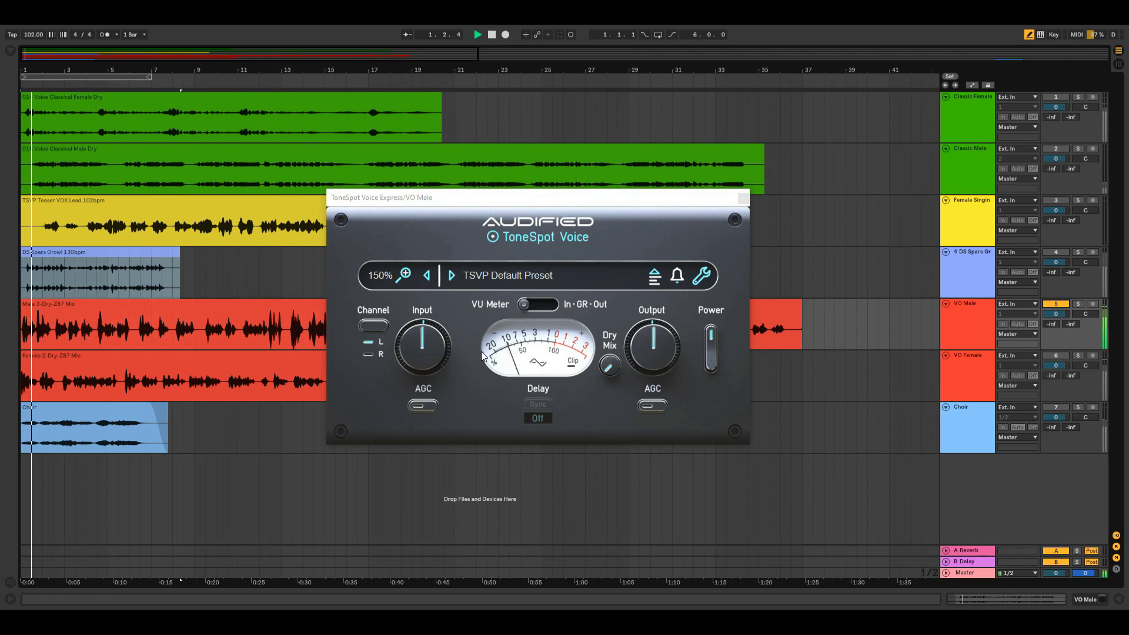
click(459, 292)
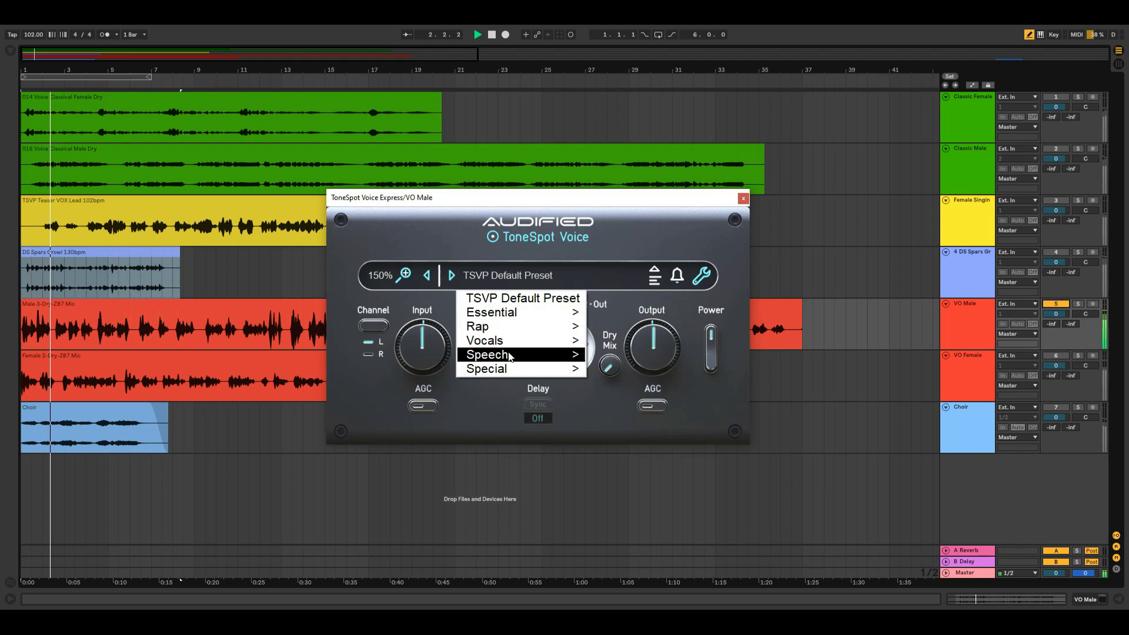
mouse_move(567, 359)
click(624, 354)
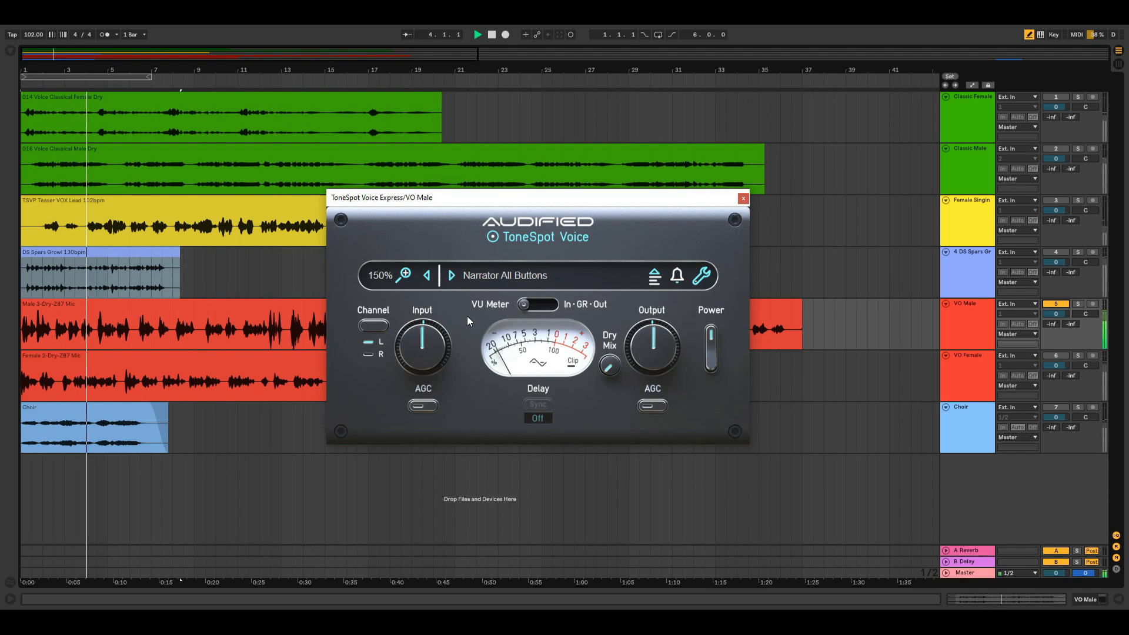
- Audition the Narrator presets Bright, Hall, In Your Face, Modern, Natural, Room, Tight and Smooth, and one preset beyond on the VO Male track
click(452, 275)
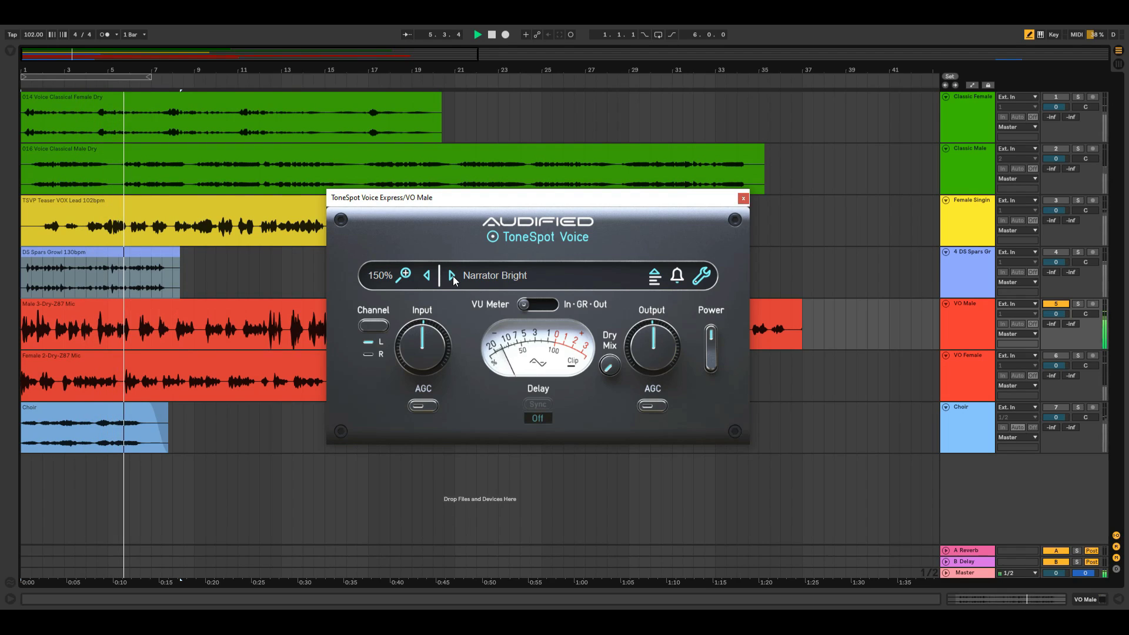
click(453, 276)
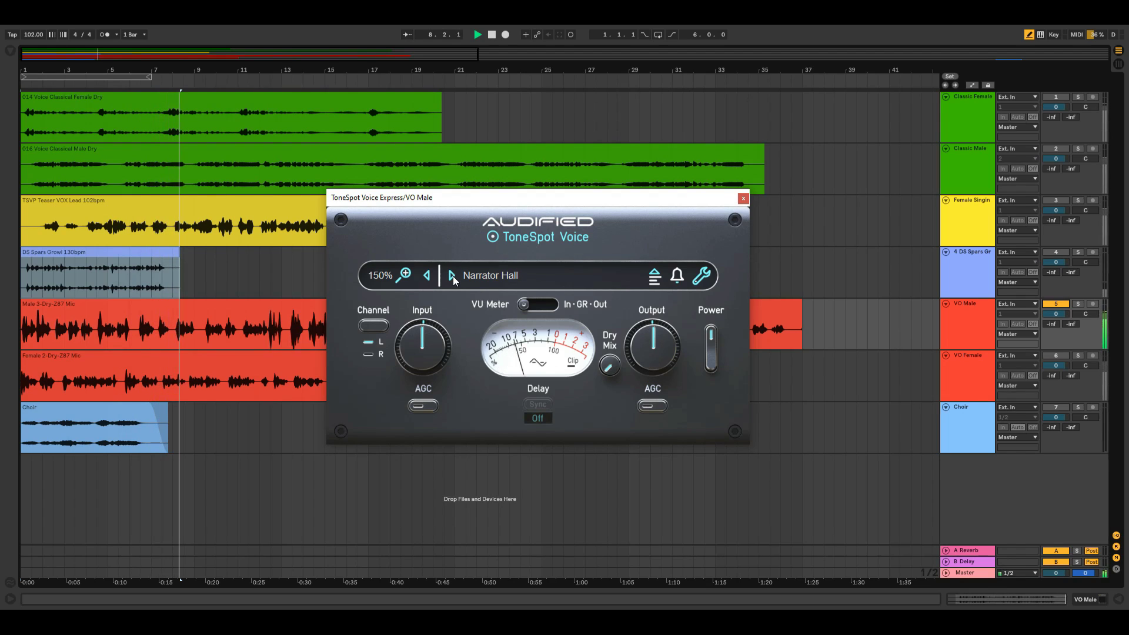
click(452, 276)
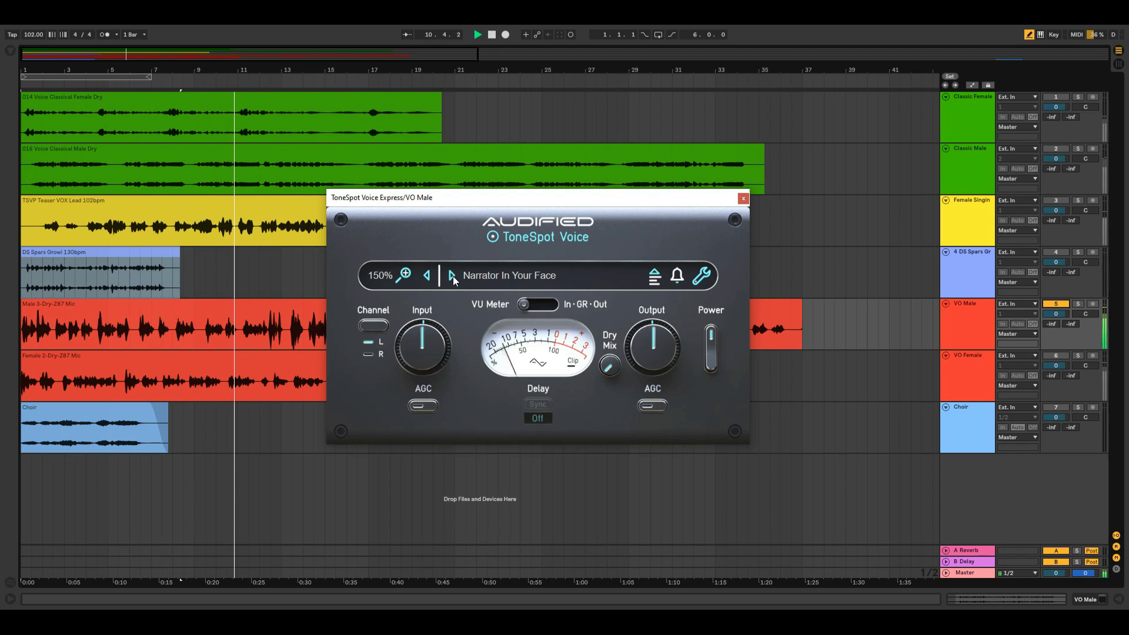
click(453, 276)
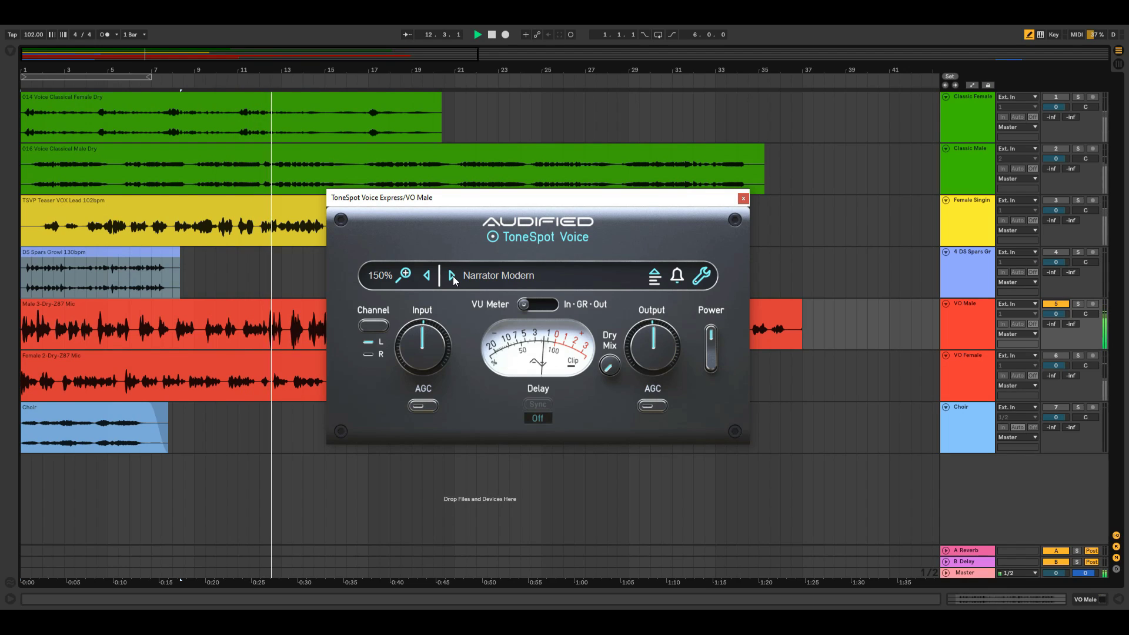
click(452, 276)
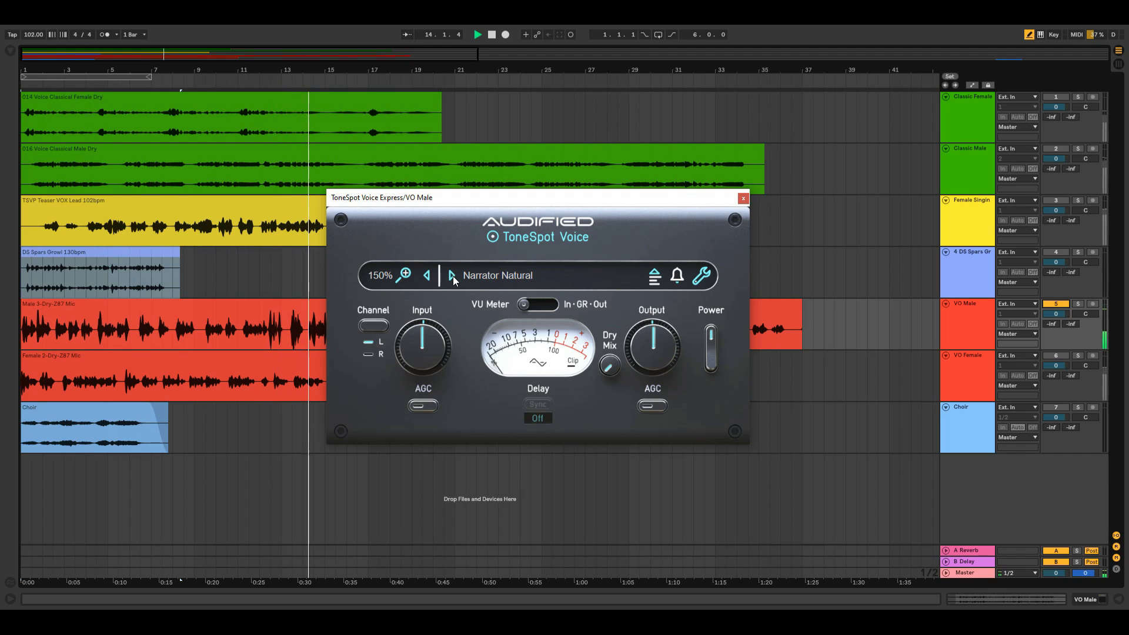
click(453, 276)
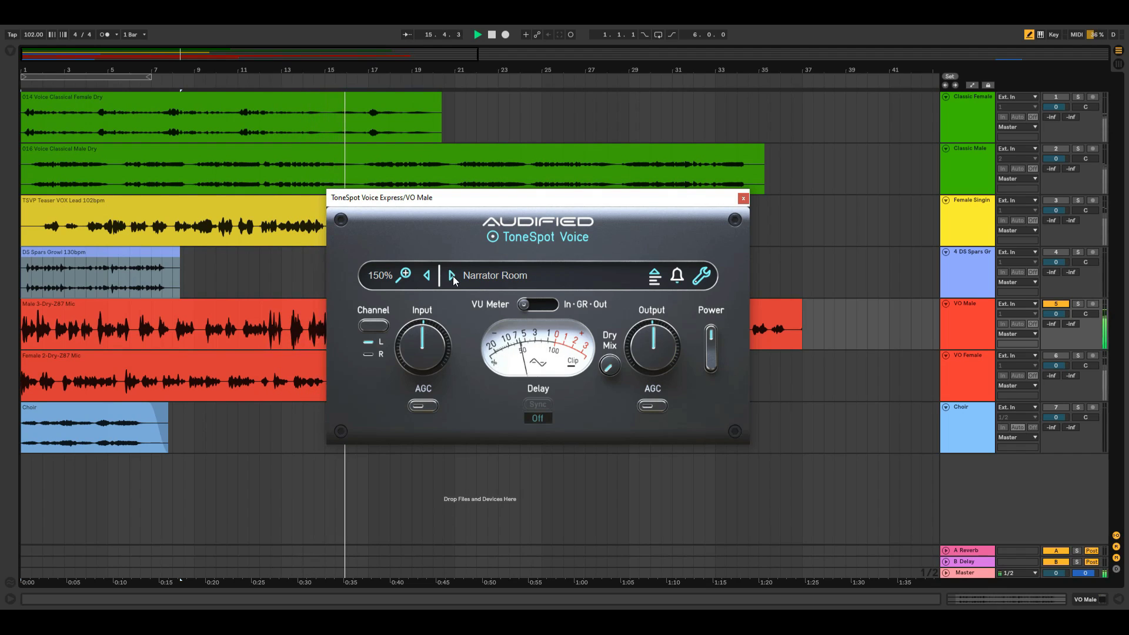
click(453, 276)
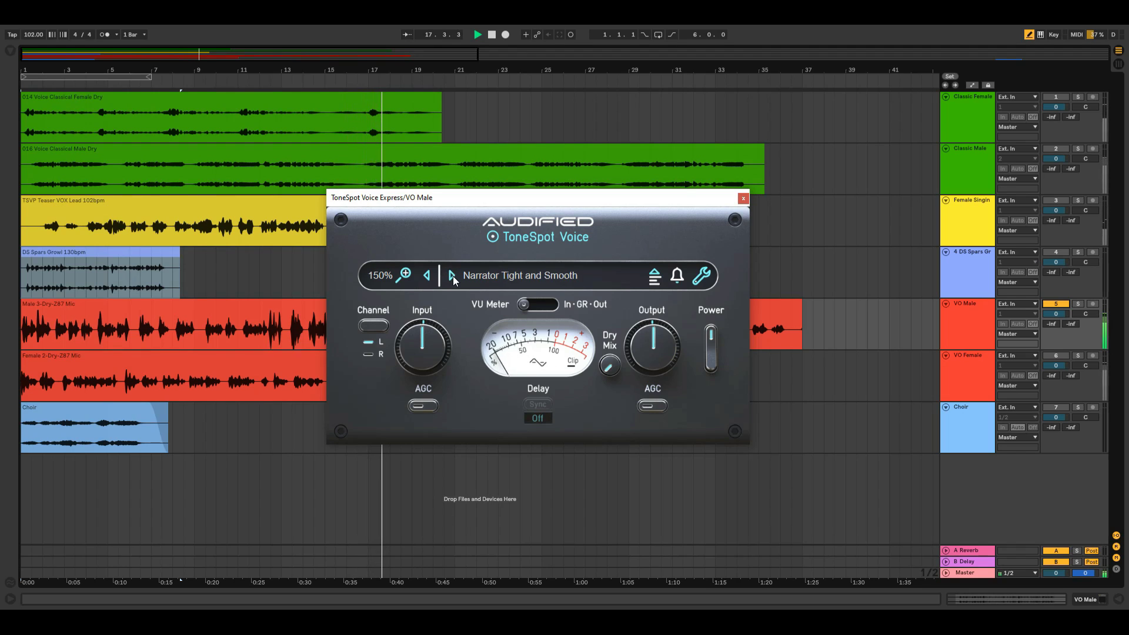
click(452, 276)
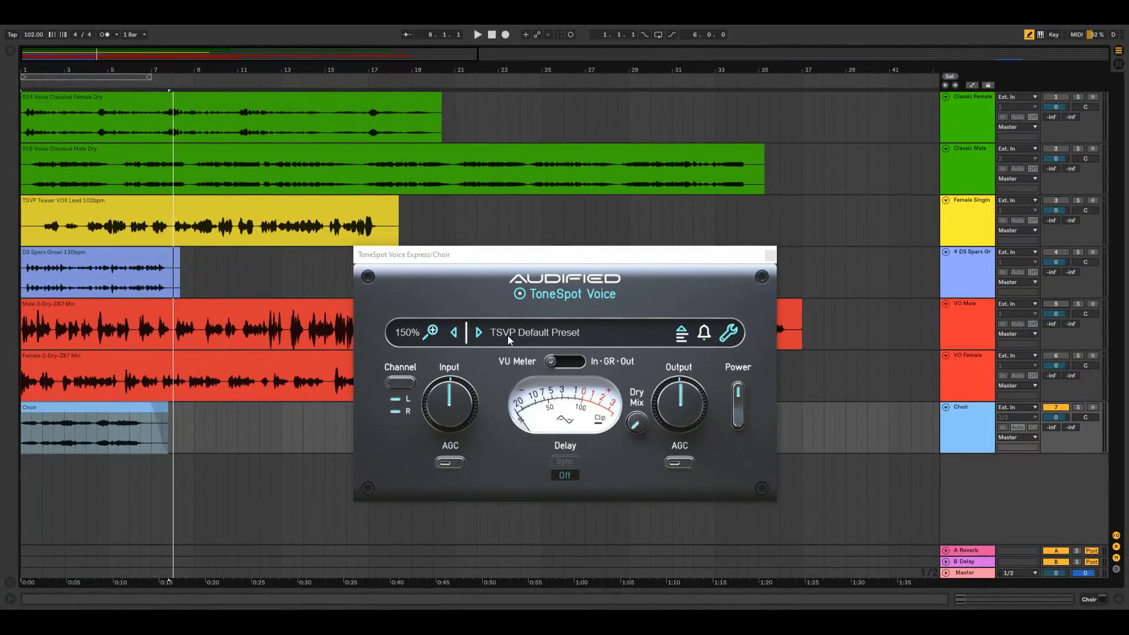
- Play the Choir track and load the Cathedral preset from the Special category
key(space)
click(507, 340)
mouse_move(534, 428)
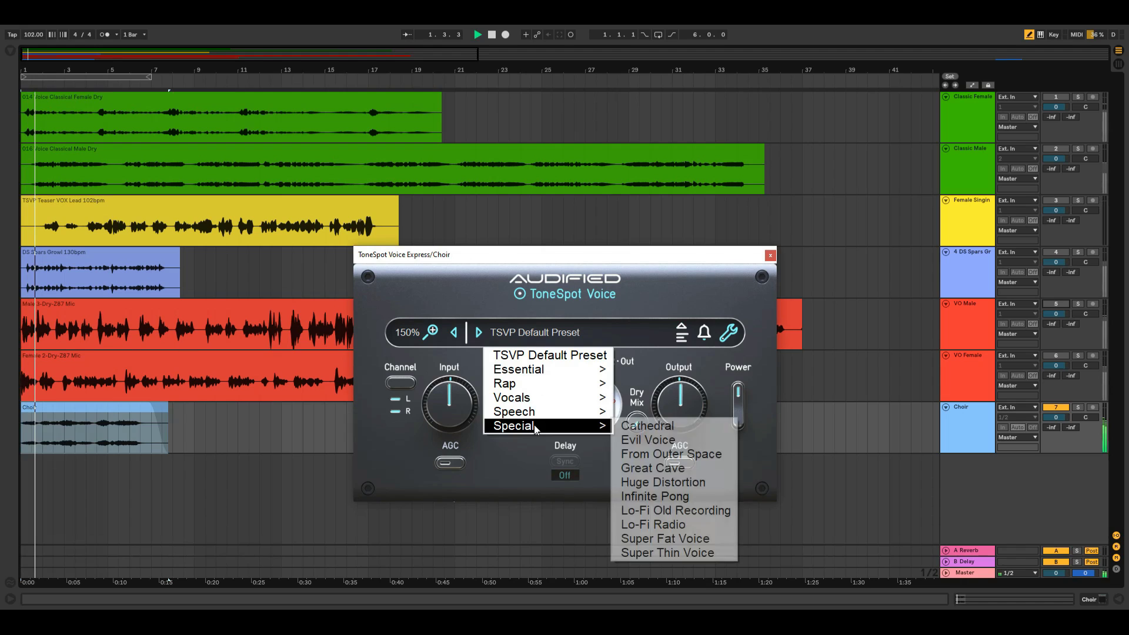
click(615, 427)
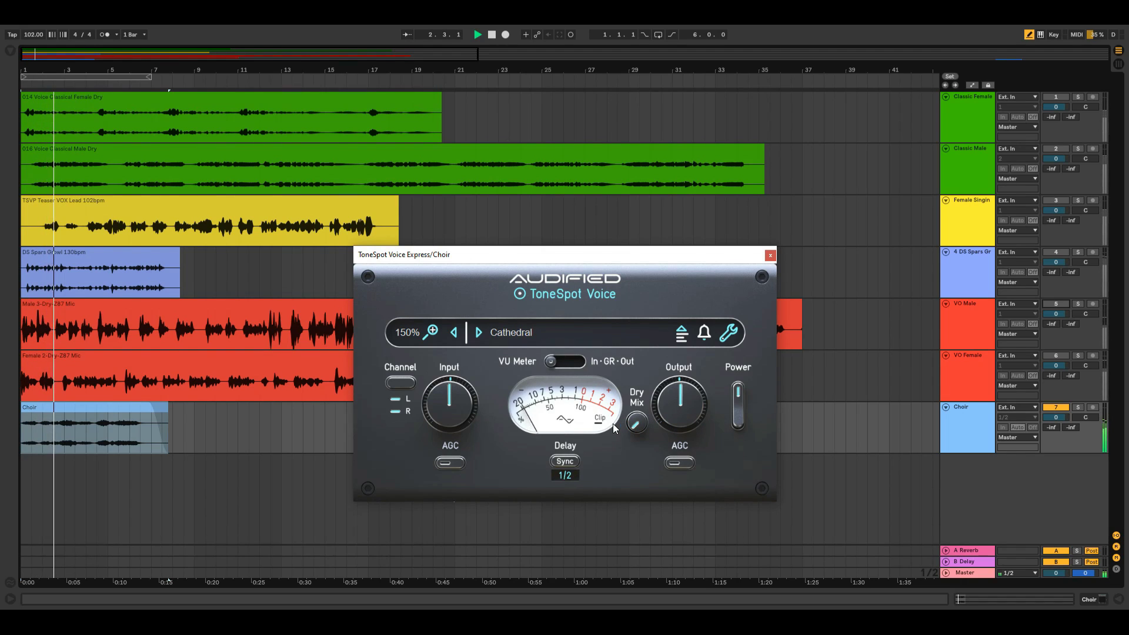
- Compare the Cathedral preset with more dry signal blended in, finishing with the dry mix at 0.0 %
mouse_move(635, 424)
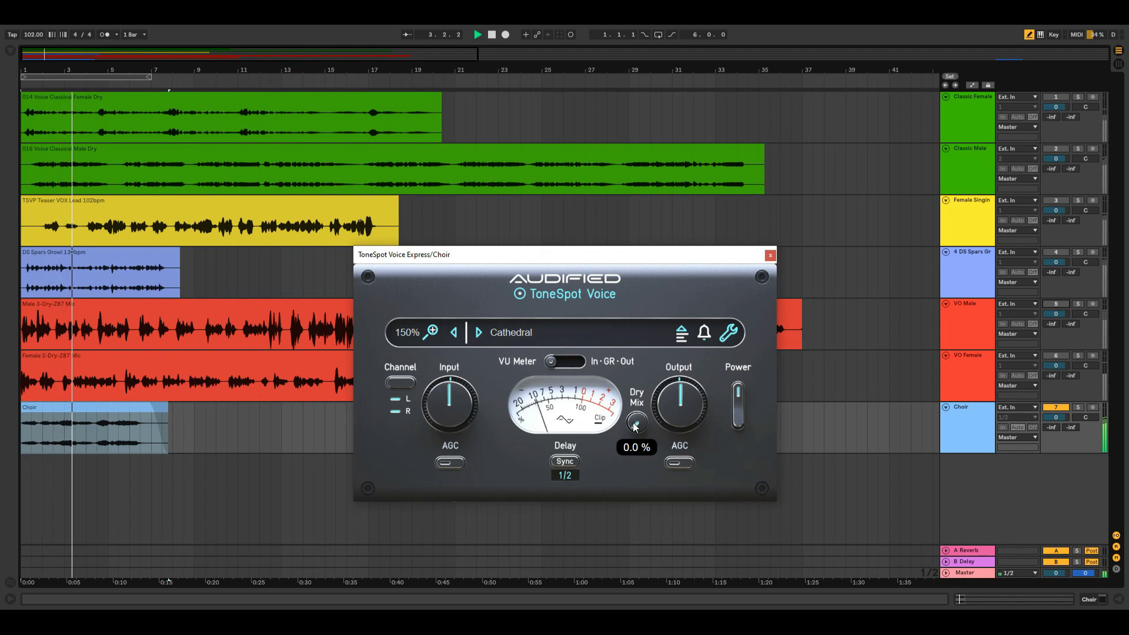
drag(635, 425, 640, 361)
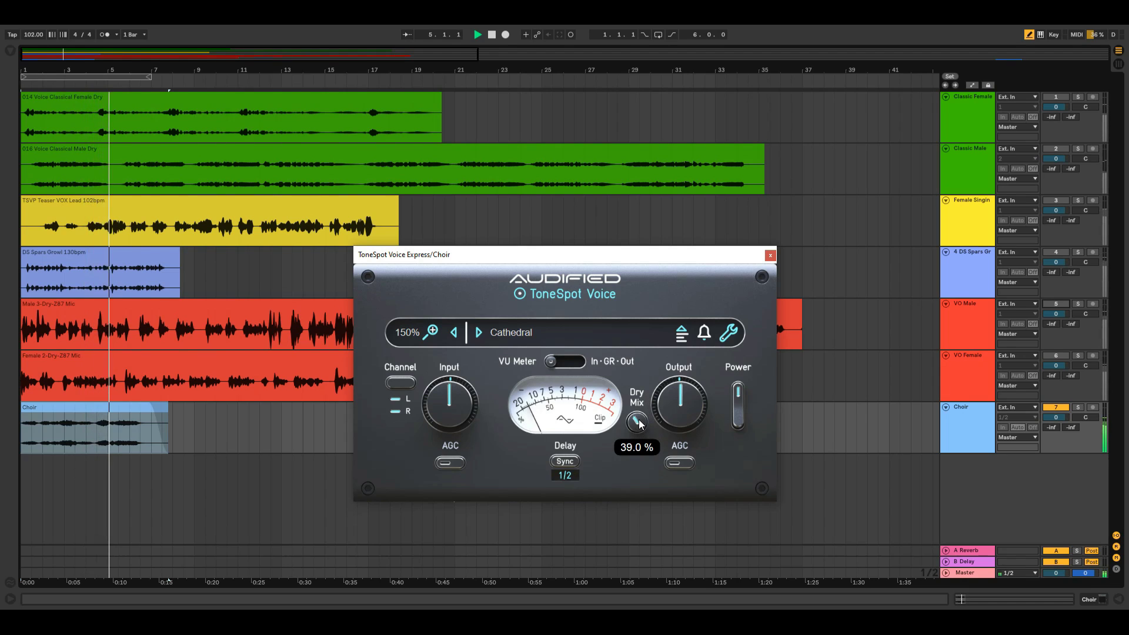
drag(639, 425, 640, 458)
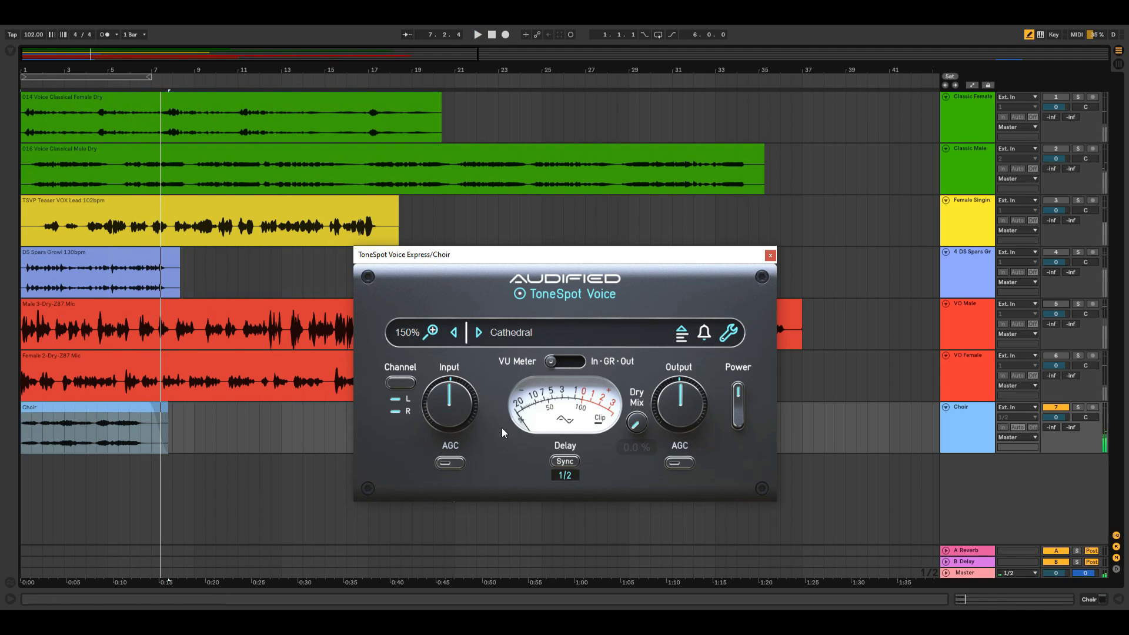
- Load the Great Cave preset from the Special category on the Choir track
click(503, 338)
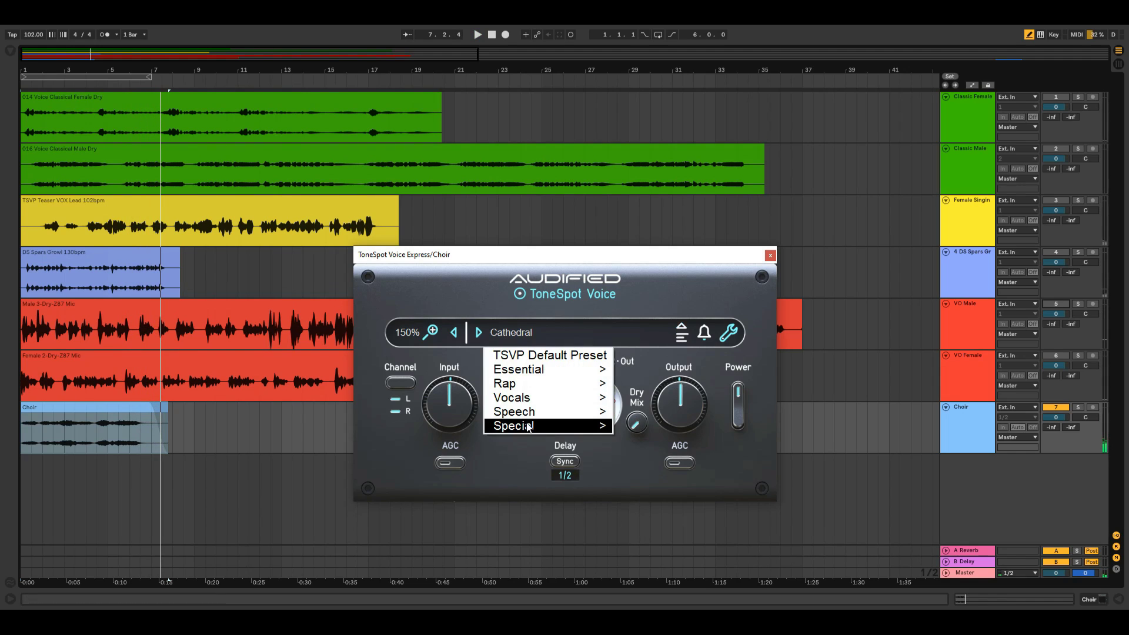
mouse_move(535, 426)
click(641, 468)
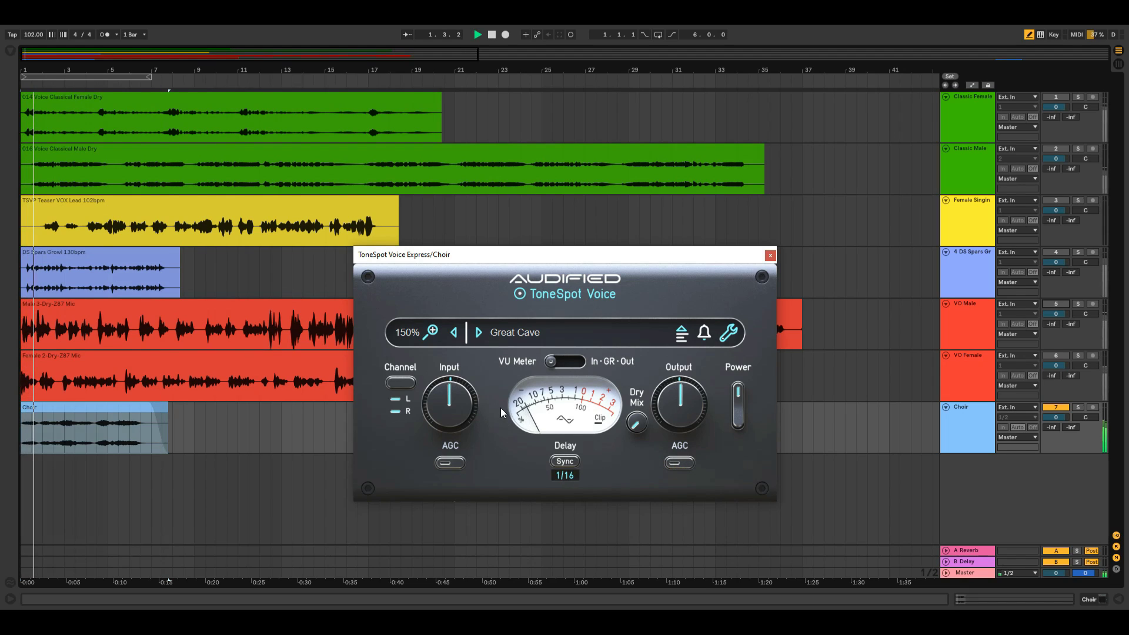
- Compare the Great Cave preset with the dry mix raised to 34.3 %, finishing with it back at 0.0 %
drag(638, 423, 644, 369)
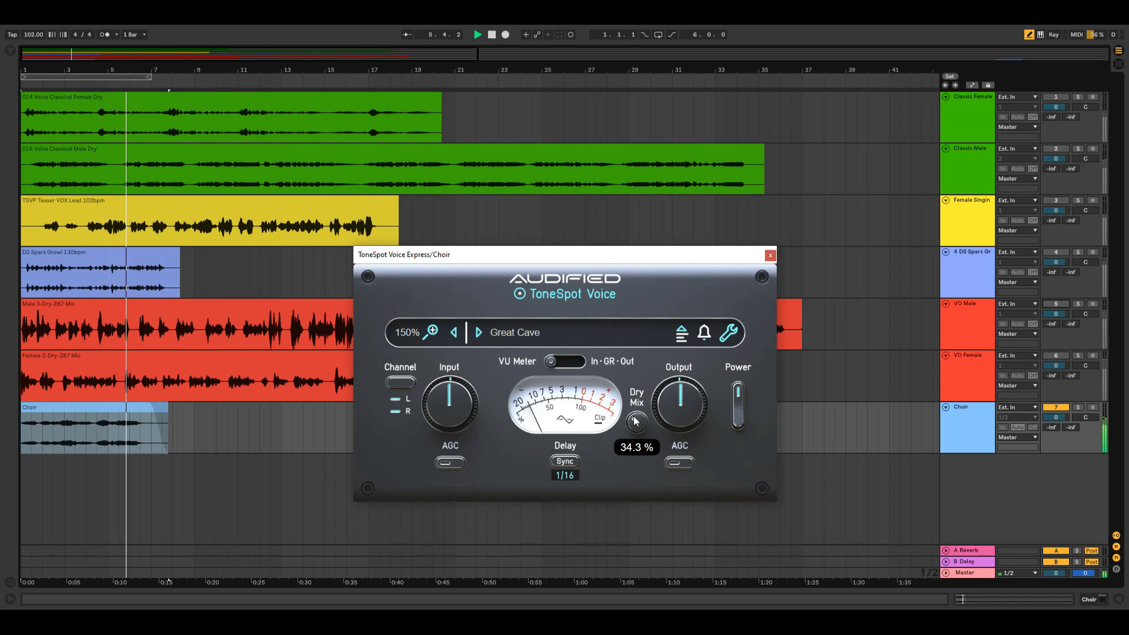
drag(633, 421, 635, 442)
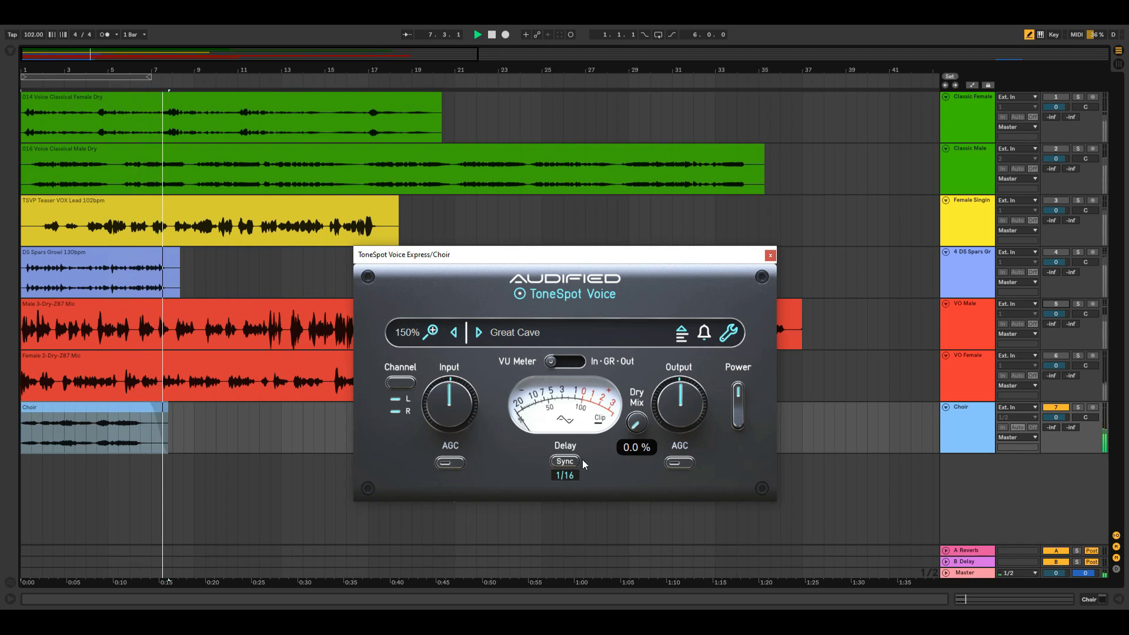
- Load the Super Fat Voice preset from the Special category and audition it on the Choir track with the dry mix at 0.0 %
click(512, 339)
mouse_move(537, 432)
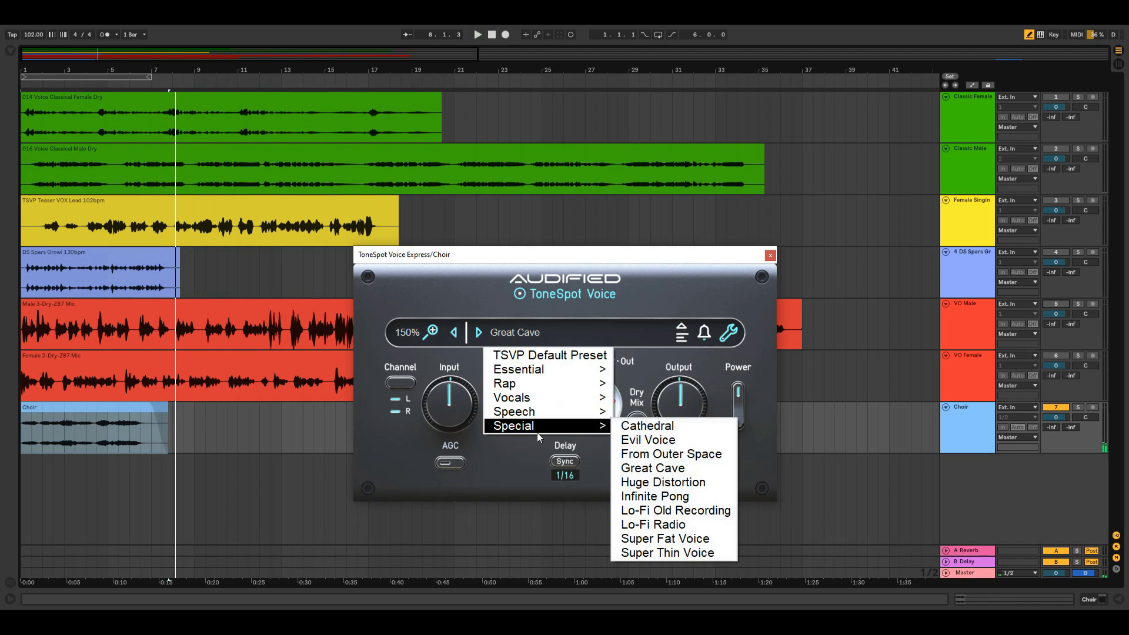
click(681, 538)
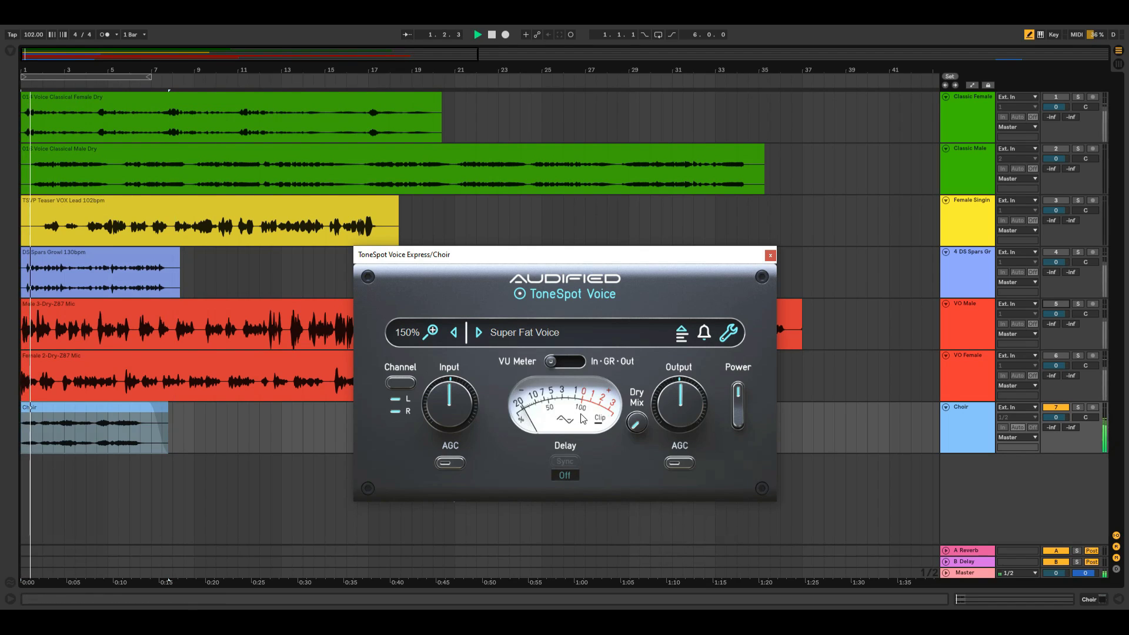
mouse_move(628, 432)
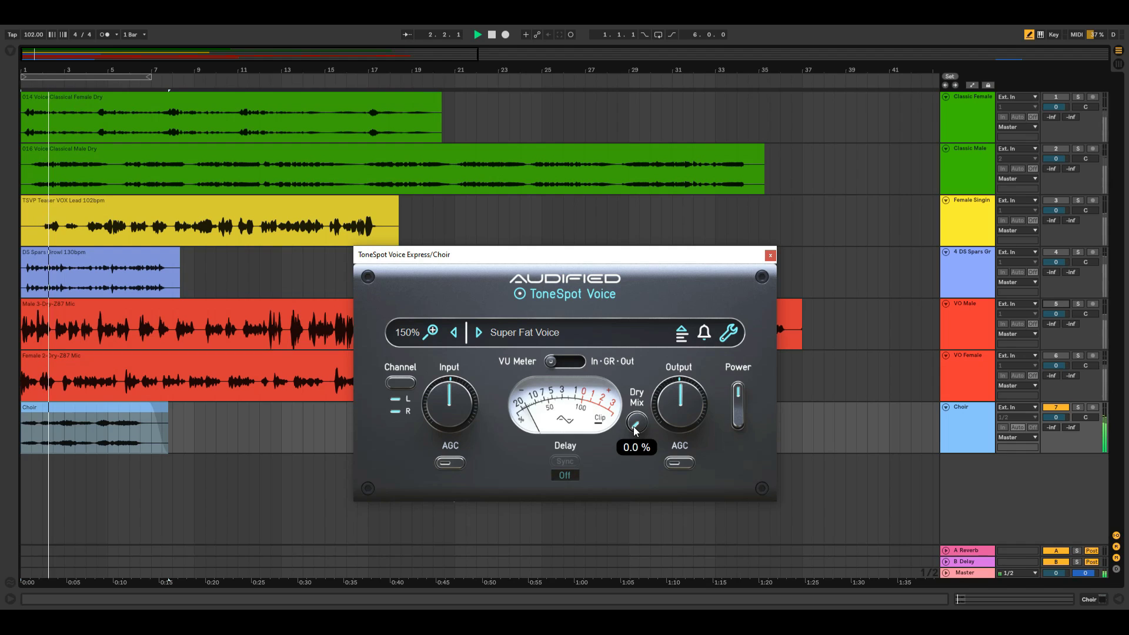
drag(628, 432, 623, 460)
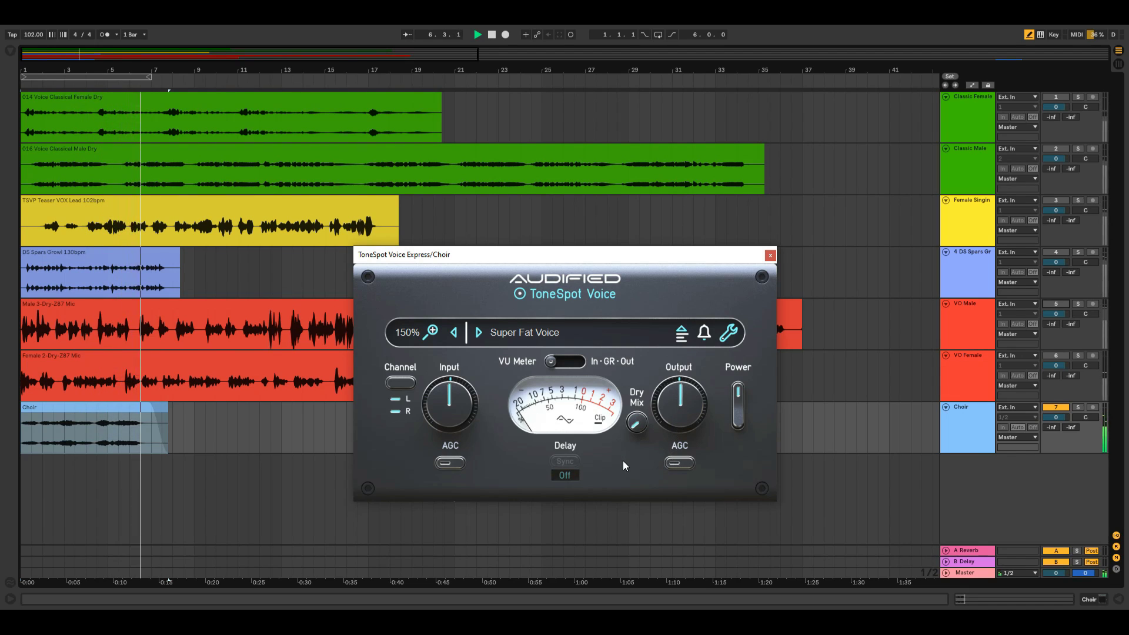